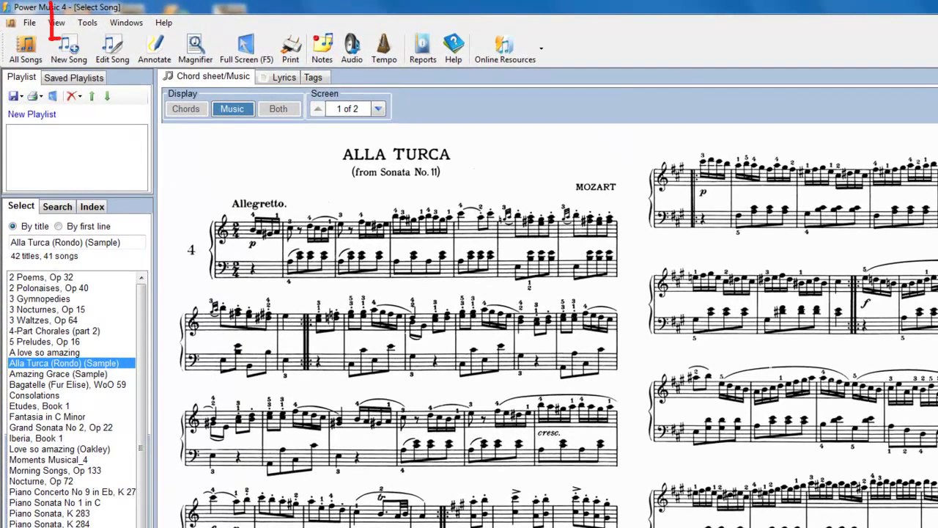
- Set the display background colour to light cyan in the colour and font settings
click(87, 22)
click(107, 86)
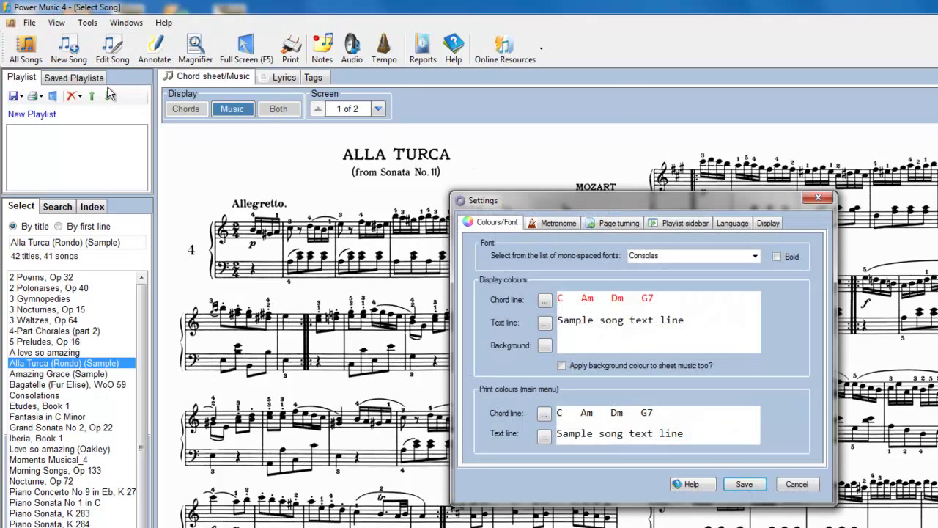
click(546, 347)
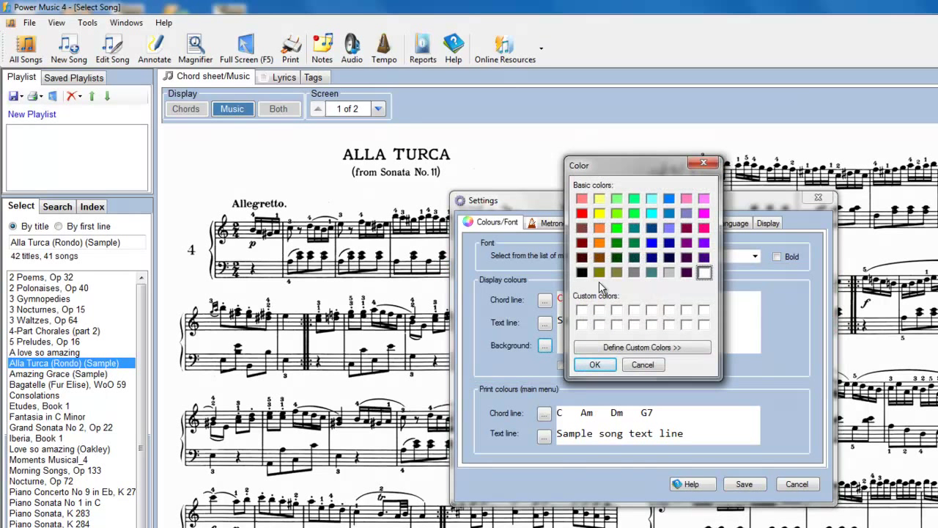
click(653, 199)
click(595, 364)
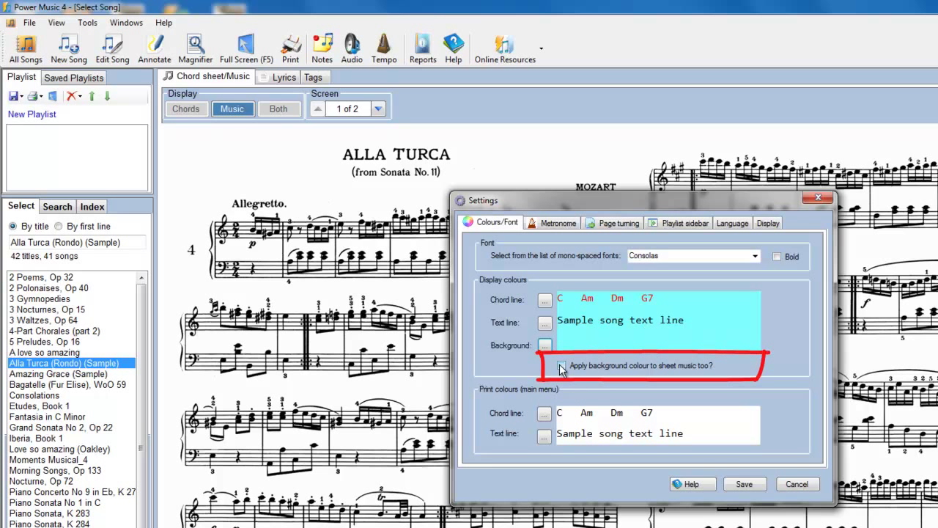
- Apply the background colour to sheet music too, save the settings and refresh the Alla Turca (Rondo) (Sample) song
click(562, 366)
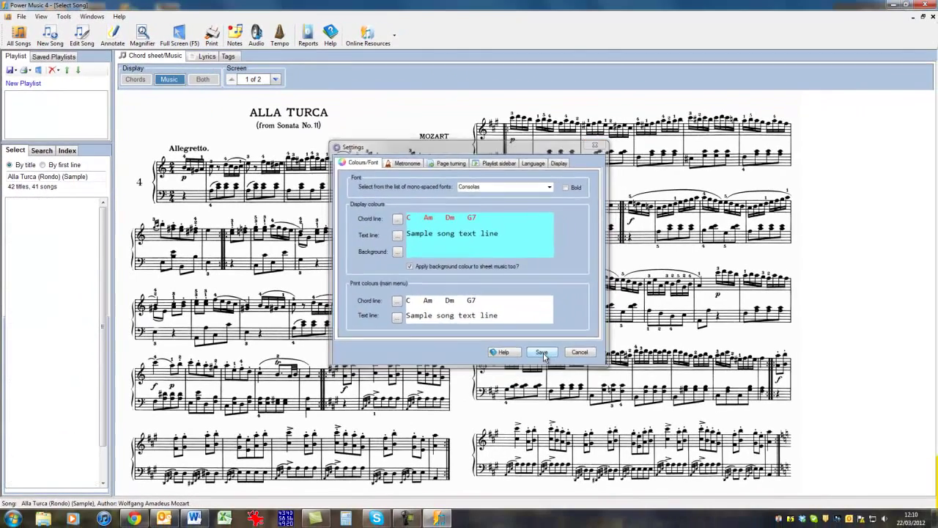
click(733, 477)
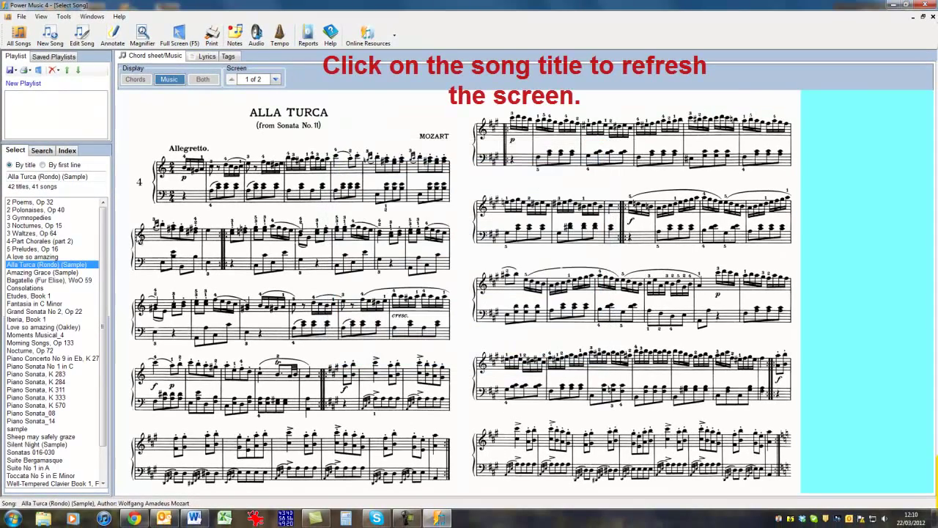
click(18, 260)
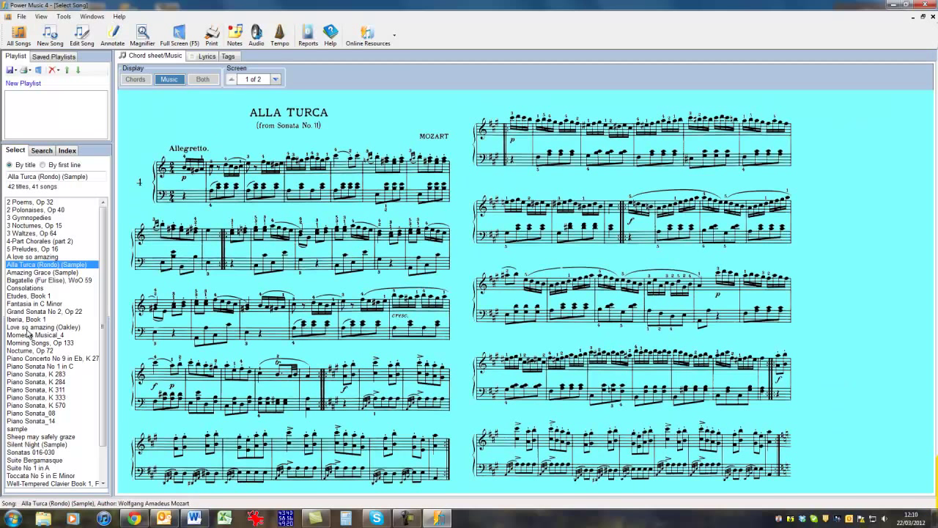
- Display the song Love so amazing (Oakley) and switch the chord sheet font to bold in the settings
click(28, 329)
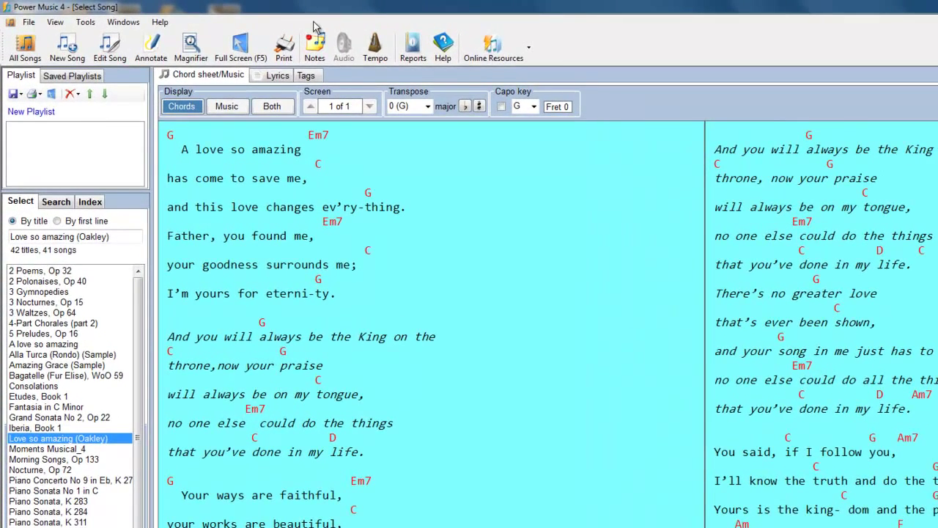
click(86, 22)
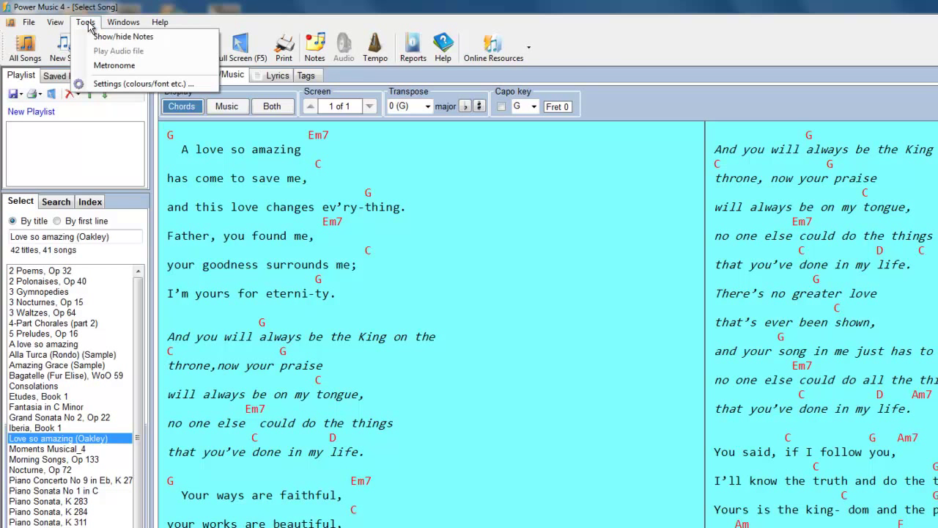
click(116, 85)
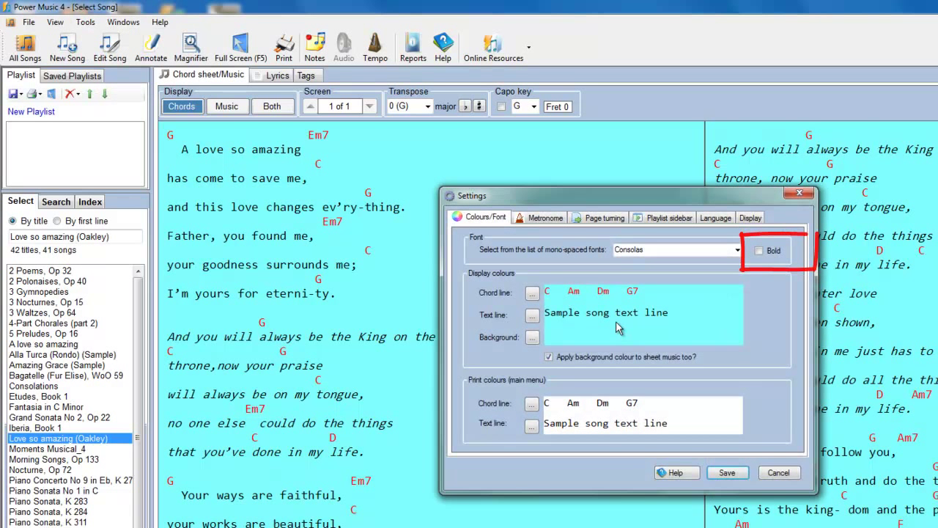
click(760, 252)
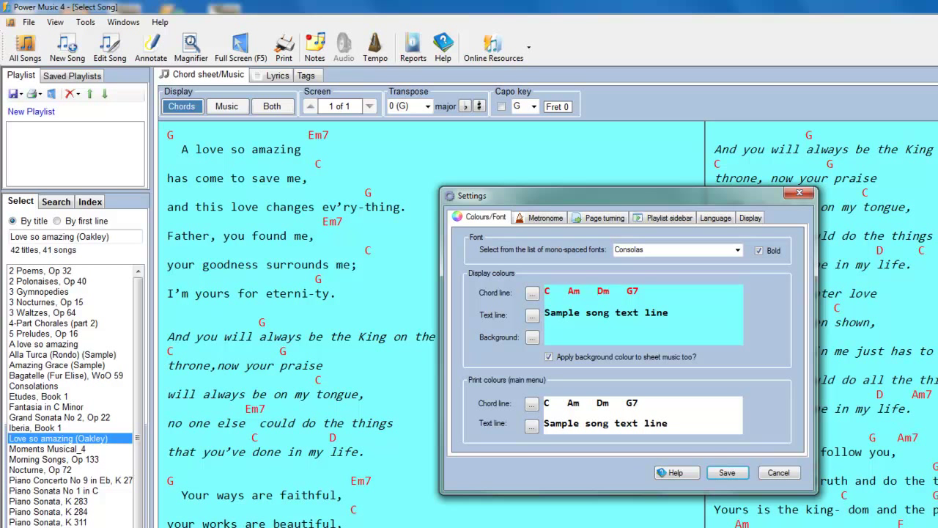
click(731, 475)
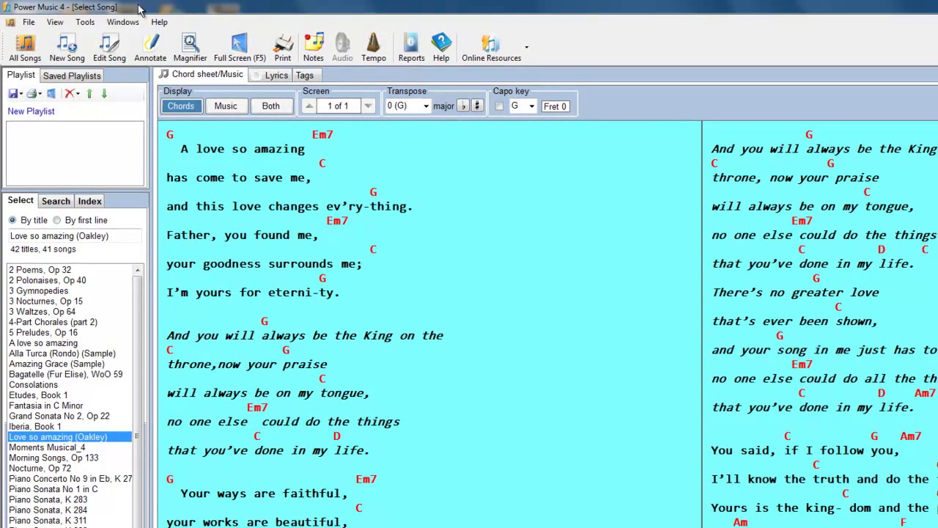
- Open Love so amazing (Oakley) for editing and insert page breaks after the first verse, the first chorus and the second verse
click(109, 48)
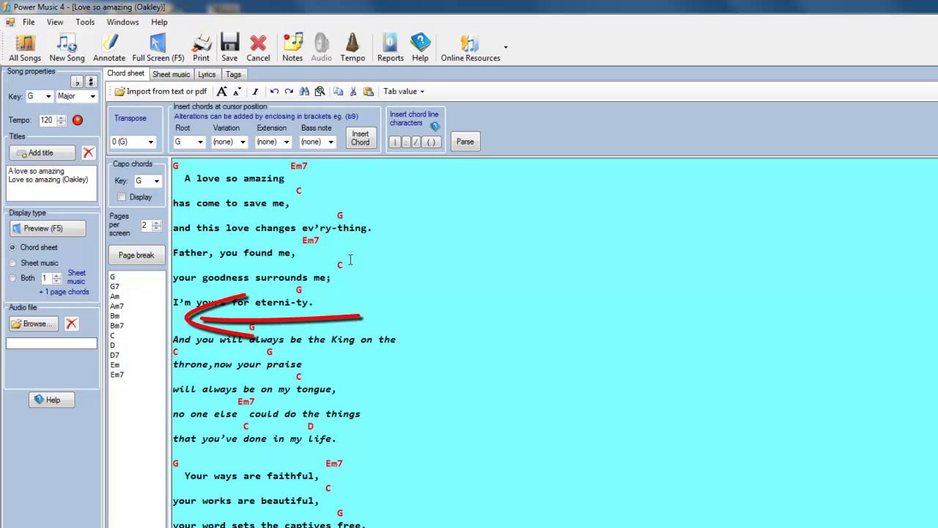
click(143, 256)
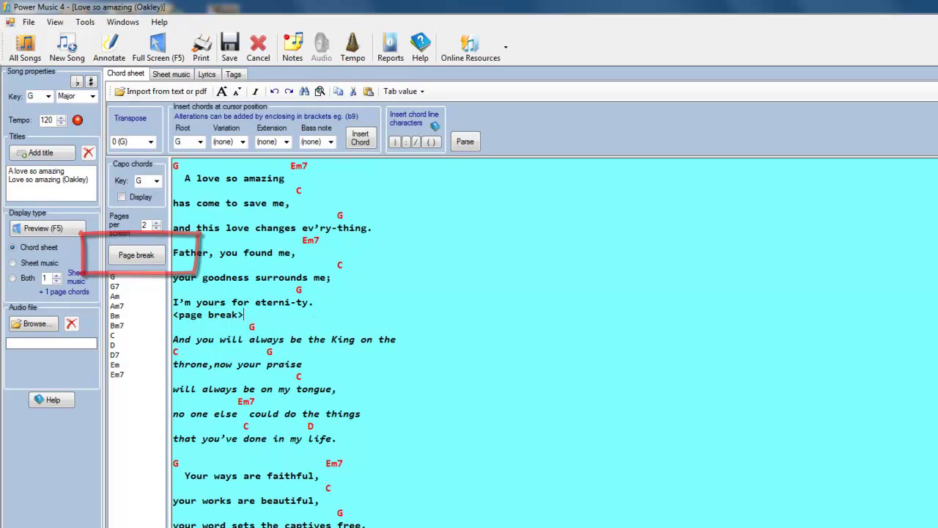
click(177, 452)
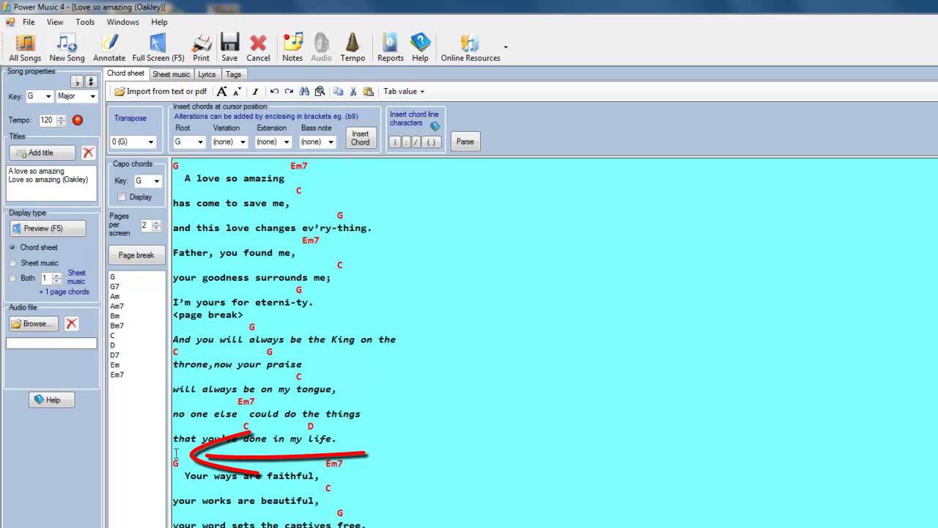
click(143, 256)
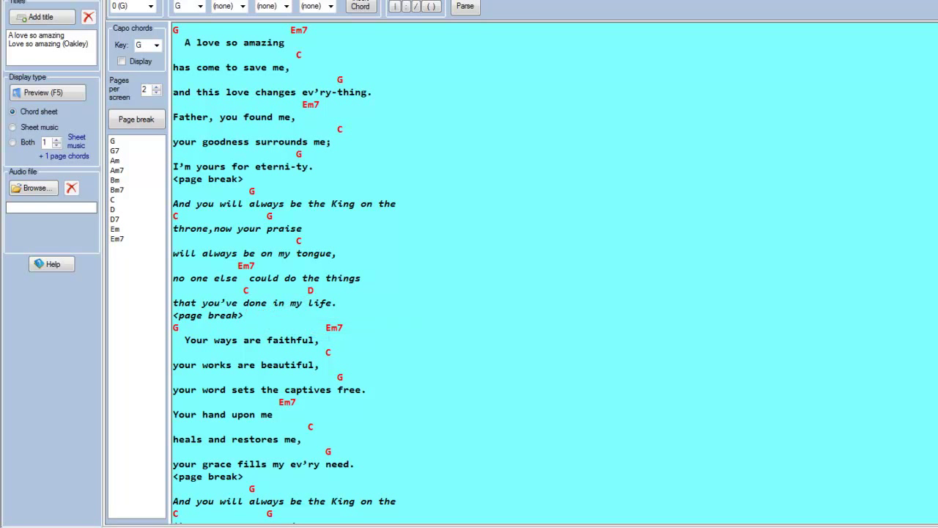
- Insert page breaks before the "There's no greater love" and "You said, if I follow you" sections of the chord sheet
scroll(550, 275, down, 9)
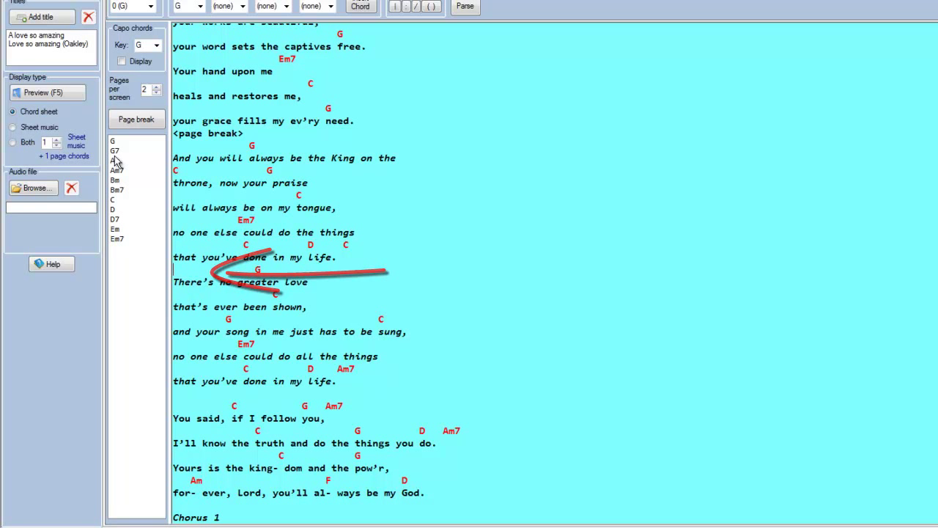
click(137, 119)
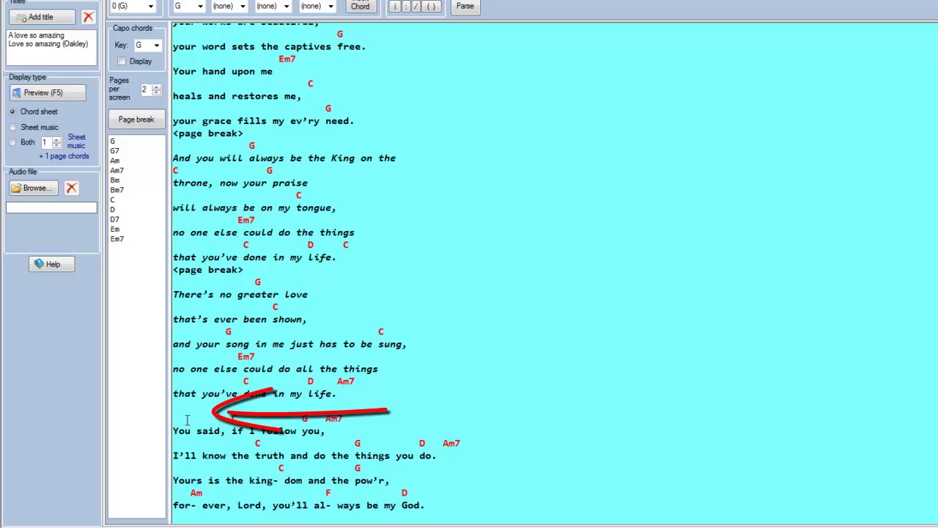
click(136, 119)
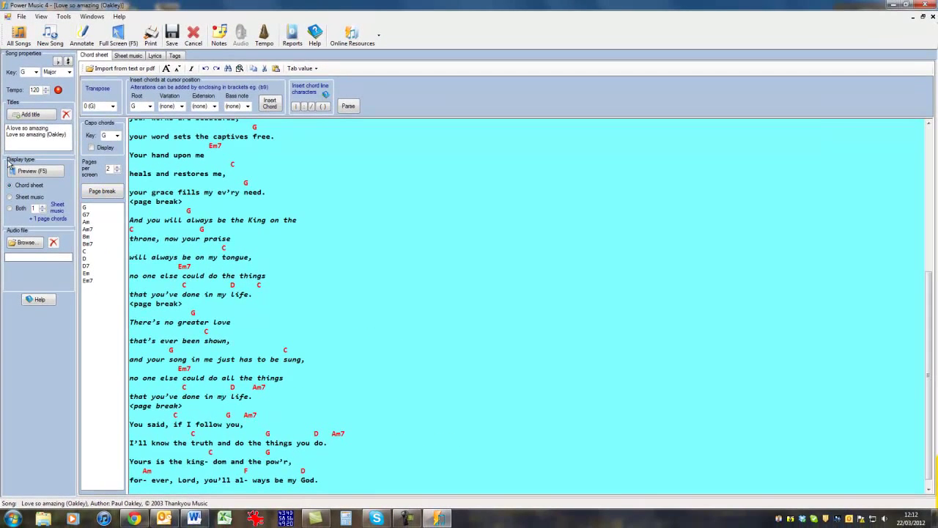
- Preview the chord sheet full screen with two pages per screen, and again with pages per screen set to 1
click(35, 172)
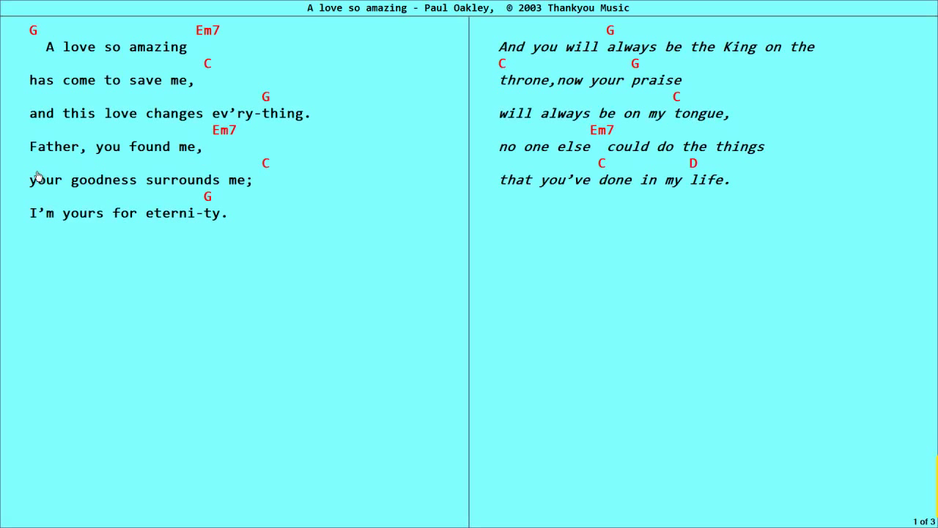
click(16, 20)
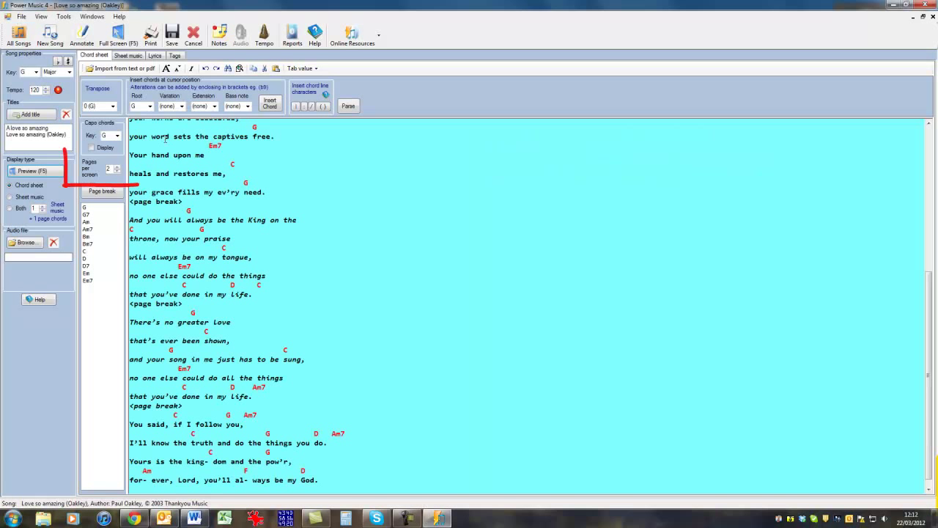
click(118, 173)
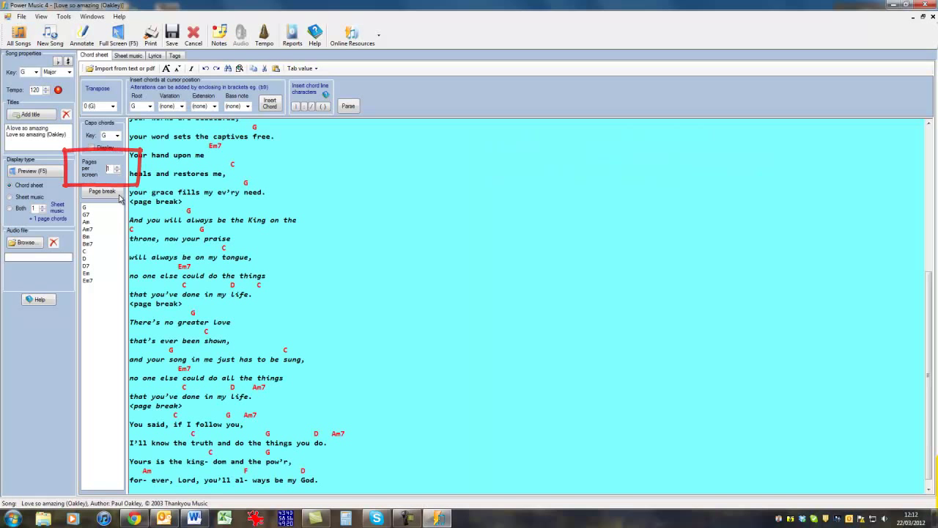
click(40, 173)
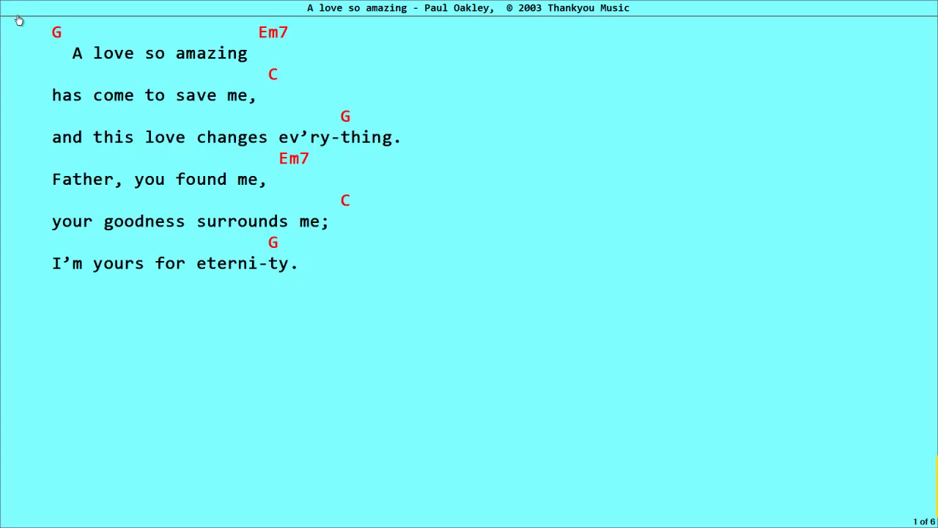
key(Escape)
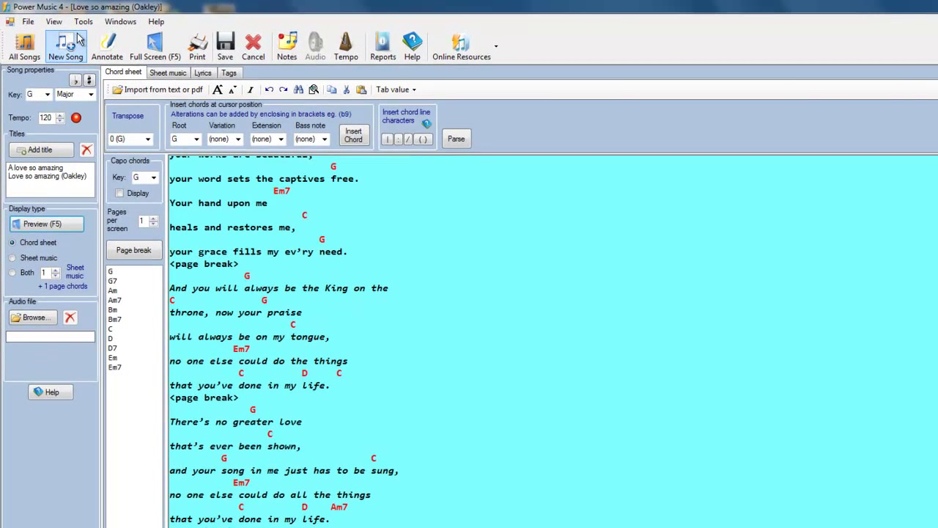
- Set the maximum font size for auto-fit to 72 in the page turning settings and save
click(82, 23)
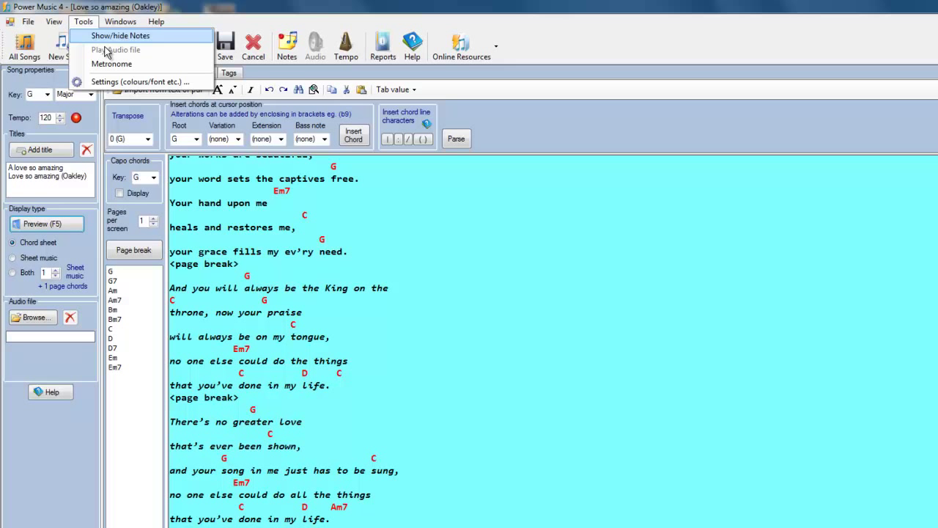
click(128, 82)
click(589, 213)
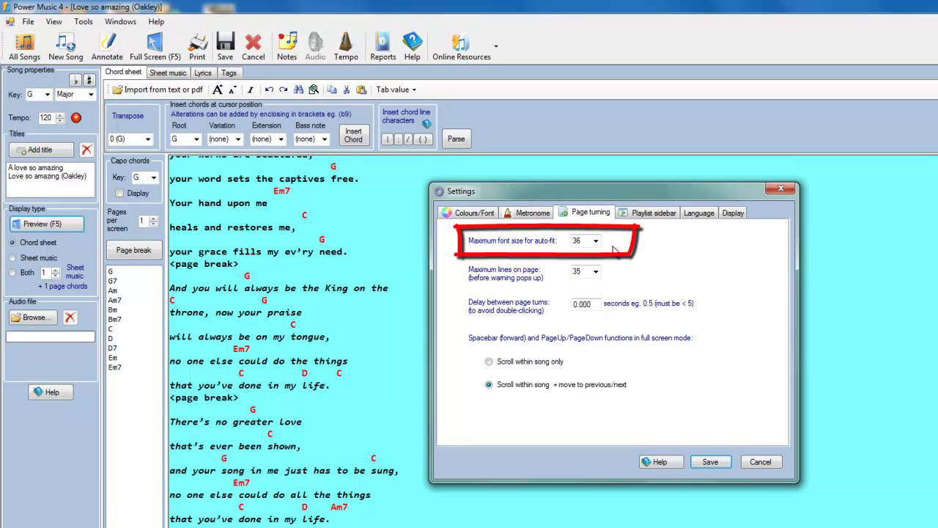
click(595, 240)
click(581, 496)
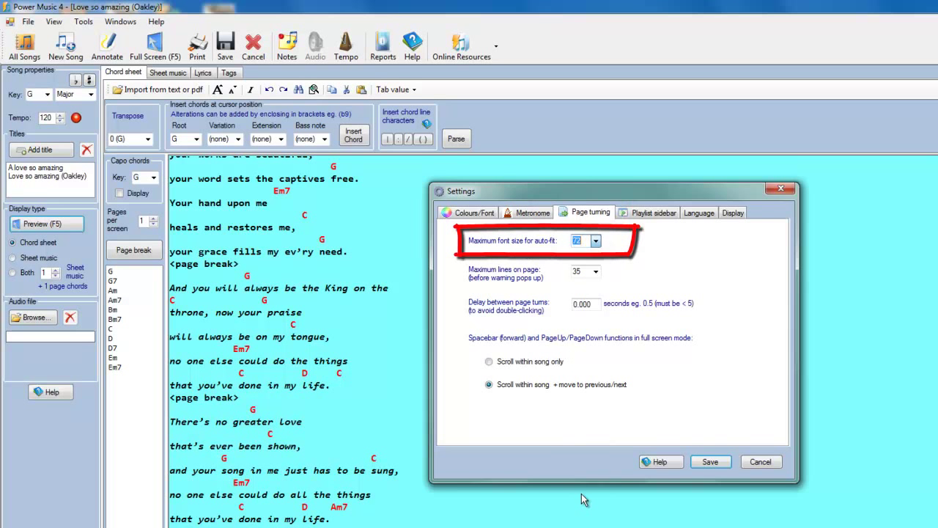
click(705, 457)
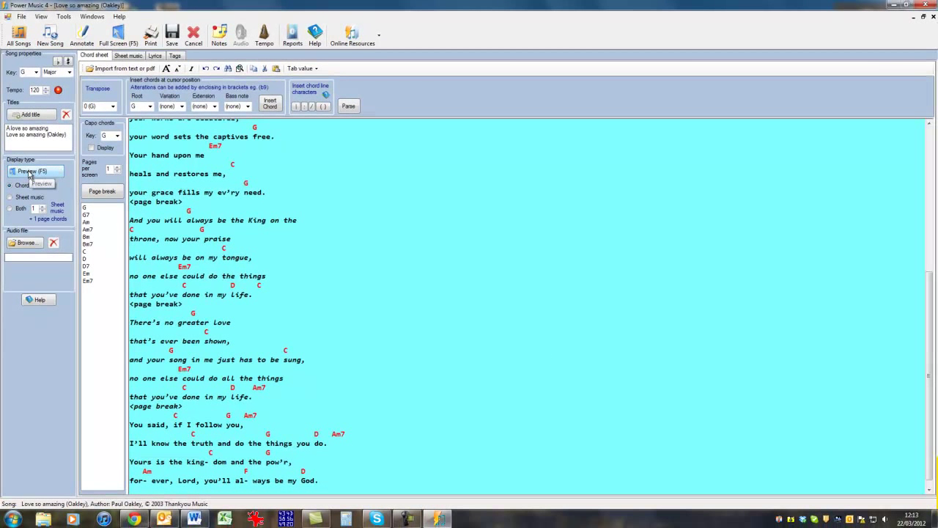
- Preview the song full screen, page forward through to the fourth screen and exit the preview
click(29, 173)
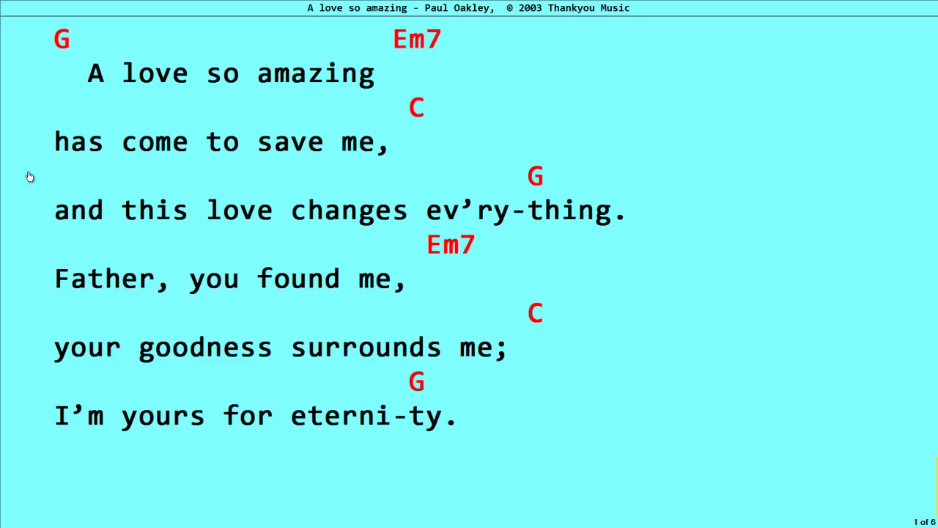
click(899, 255)
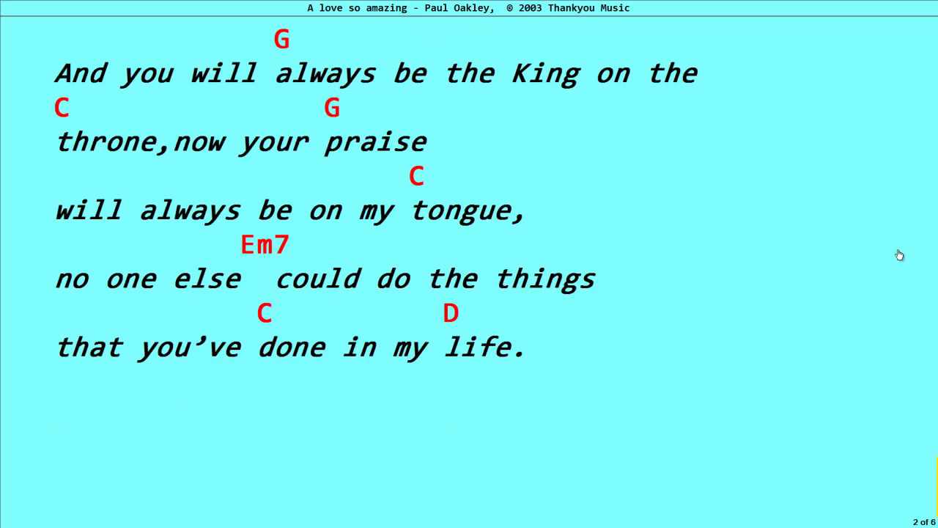
click(899, 254)
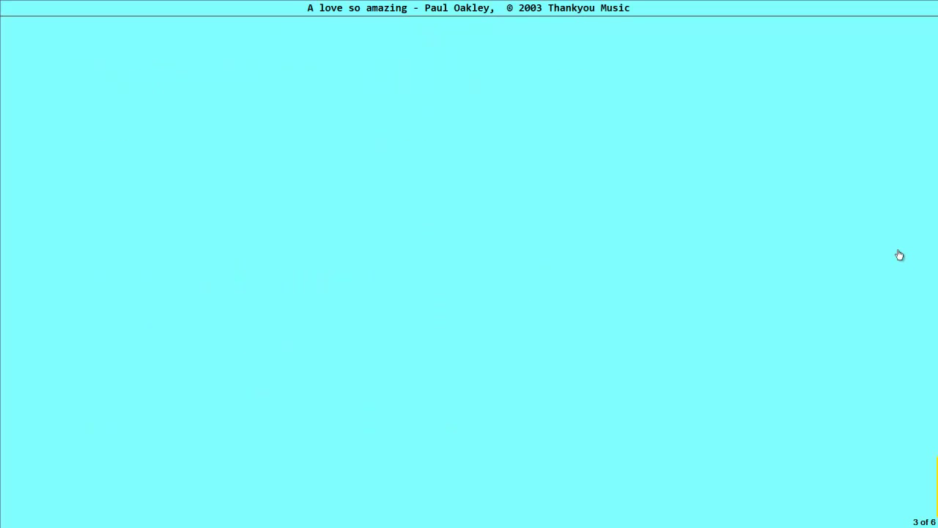
click(900, 254)
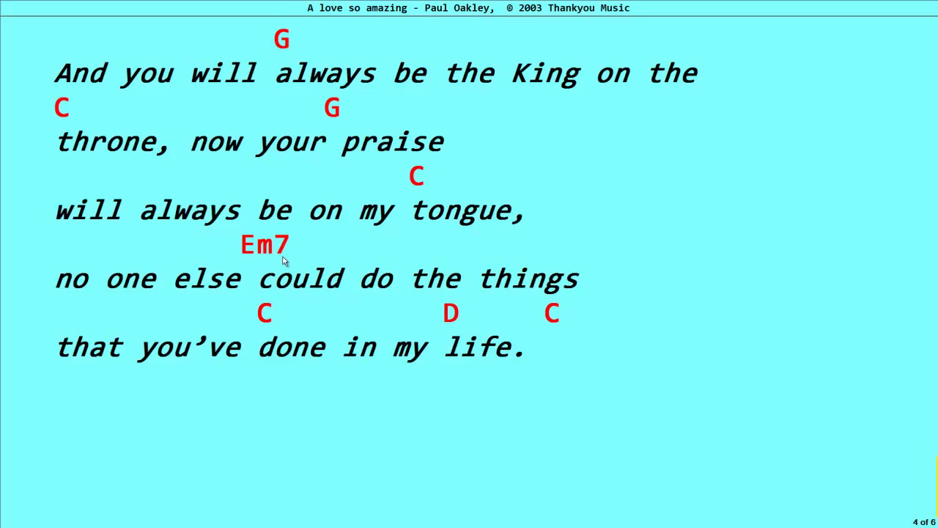
key(Escape)
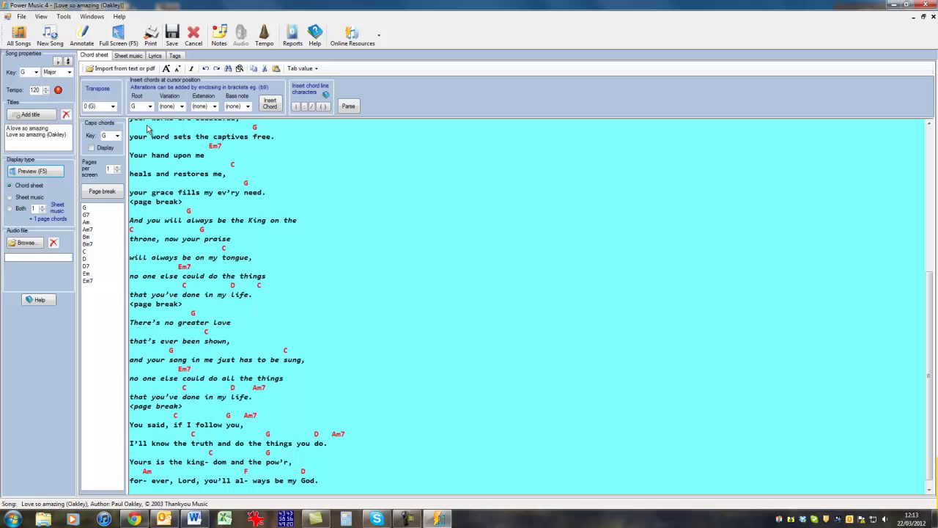
- Cancel the song edit, discarding its changes, and display Alla Turca (Rondo) (Sample)
click(194, 42)
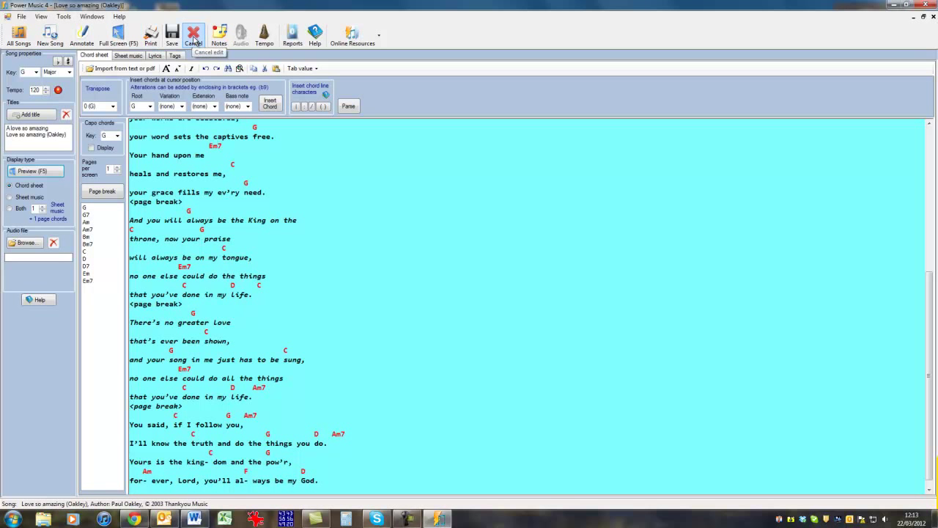
click(517, 294)
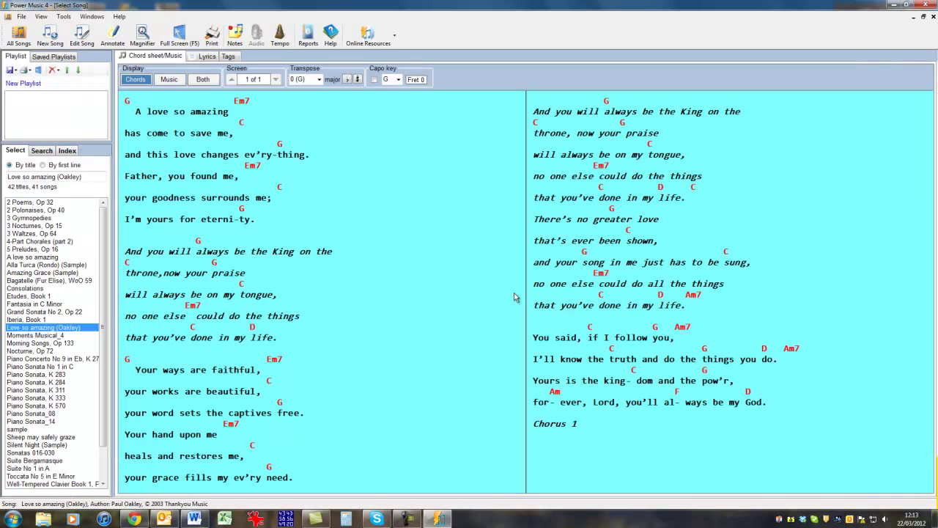
click(34, 264)
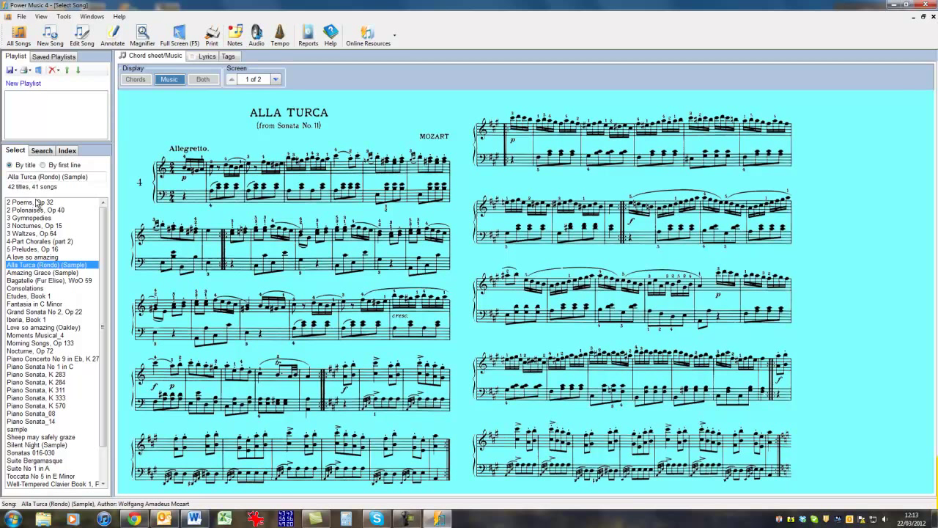
- Open Alla Turca (Rondo) (Sample) for editing and make two copies of page 1 of its sheet music
click(82, 37)
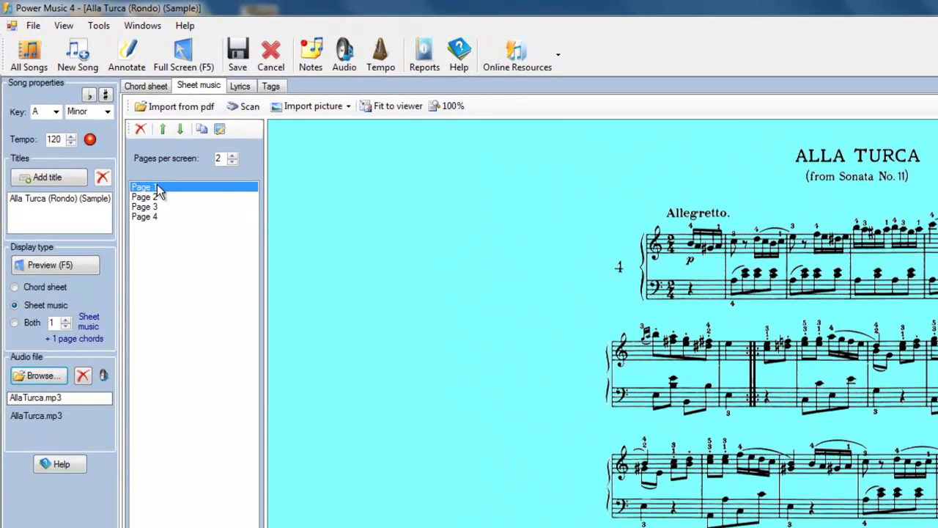
click(202, 130)
click(201, 129)
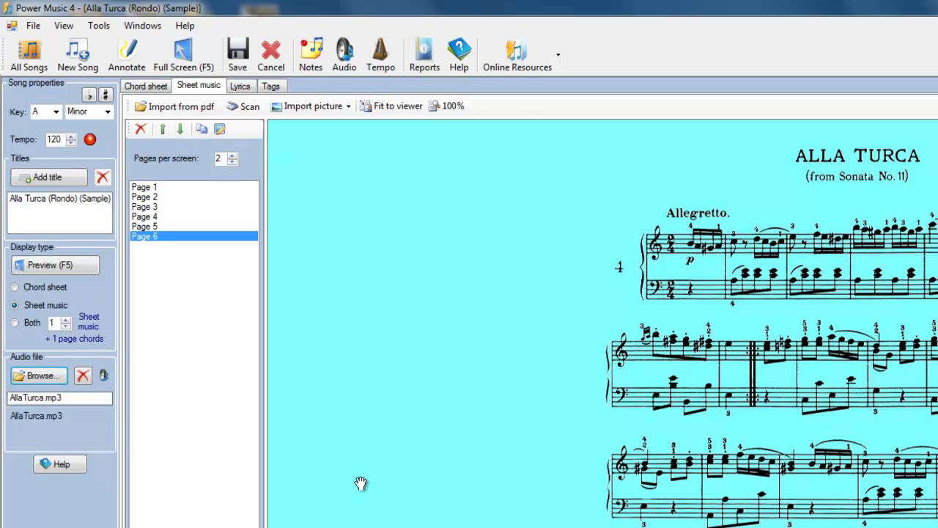
- Move the two copied pages up the page list to positions 2 and 3, and check the first three pages
click(156, 226)
click(164, 129)
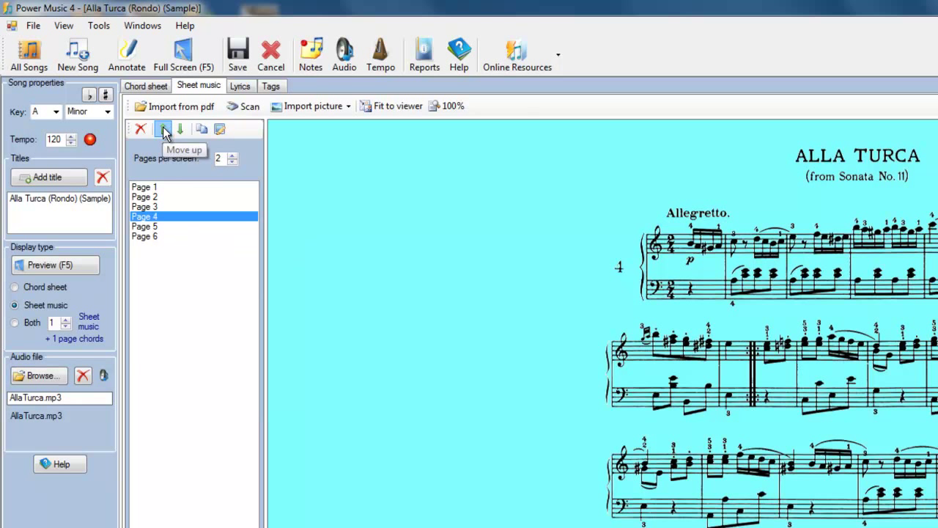
click(164, 129)
click(164, 129)
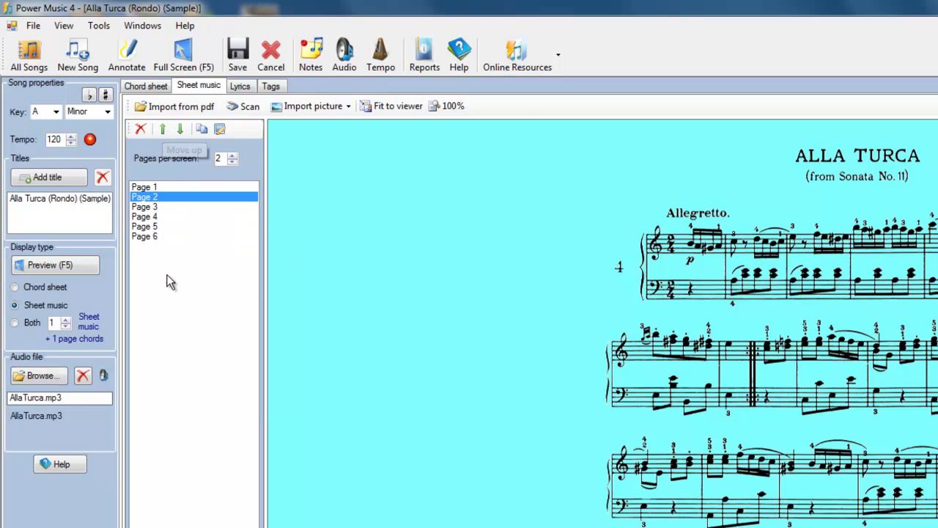
click(147, 237)
click(162, 130)
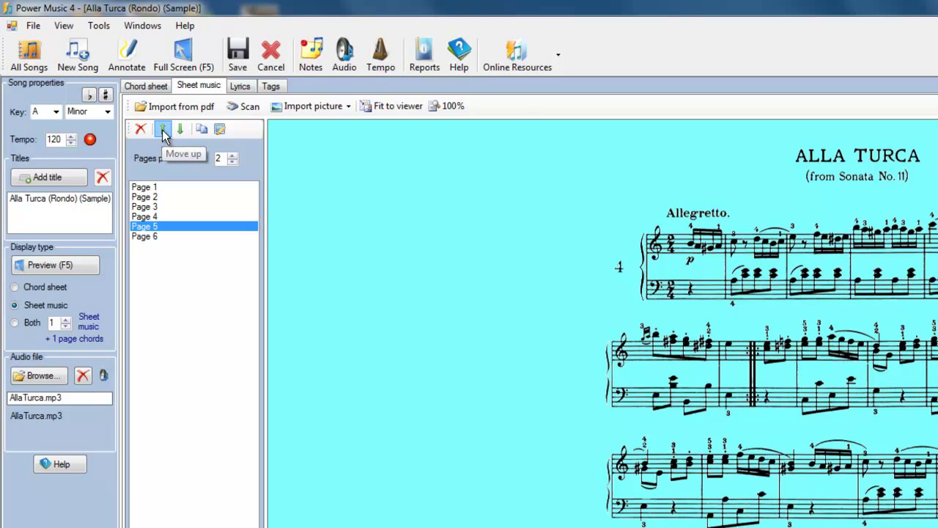
click(162, 130)
click(162, 129)
click(164, 189)
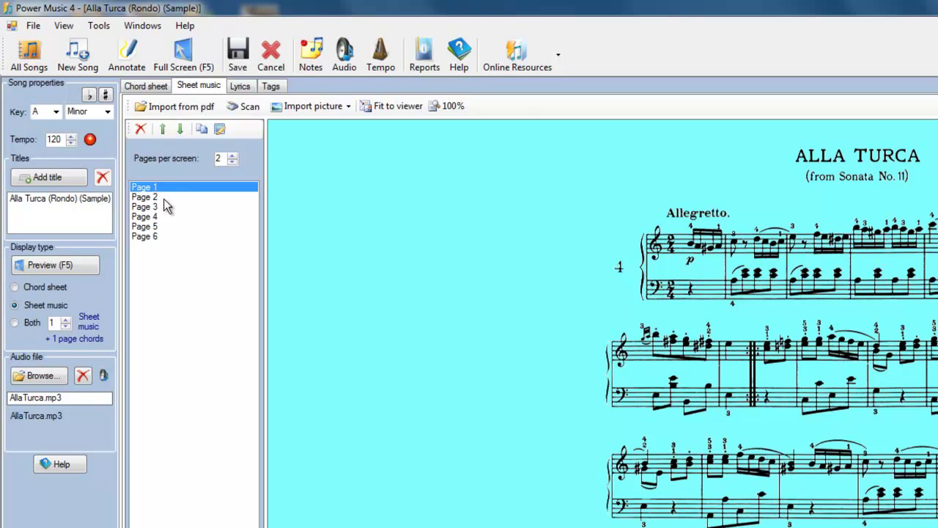
click(163, 199)
click(163, 208)
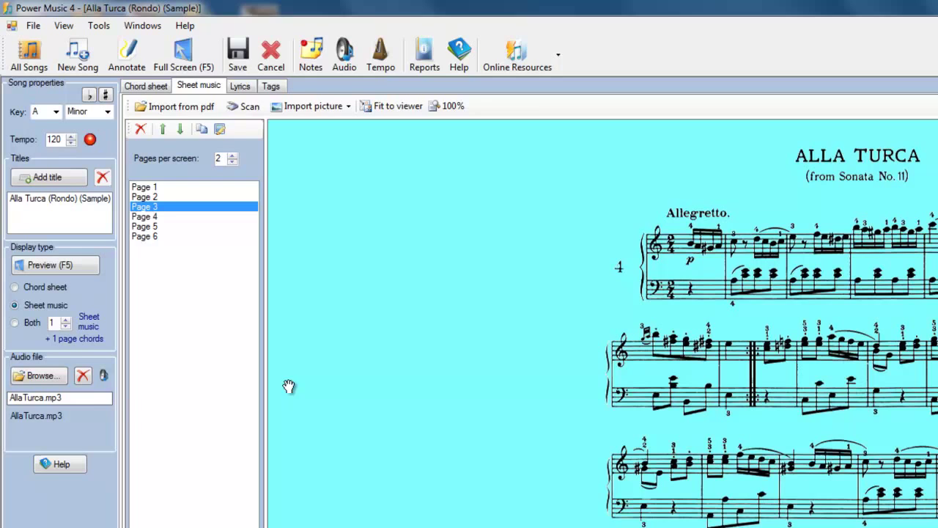
- Crop page 1 to the title and the first two systems of music, and save the page changes
click(154, 189)
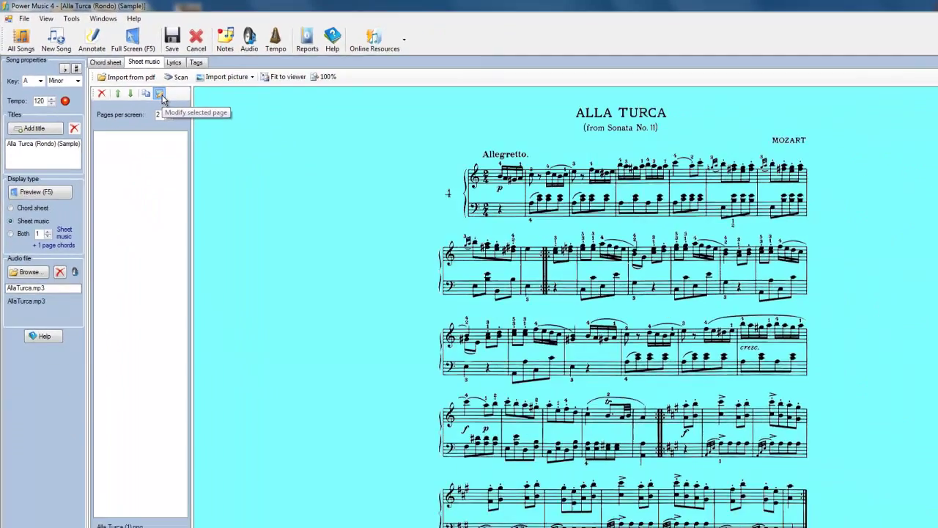
click(214, 127)
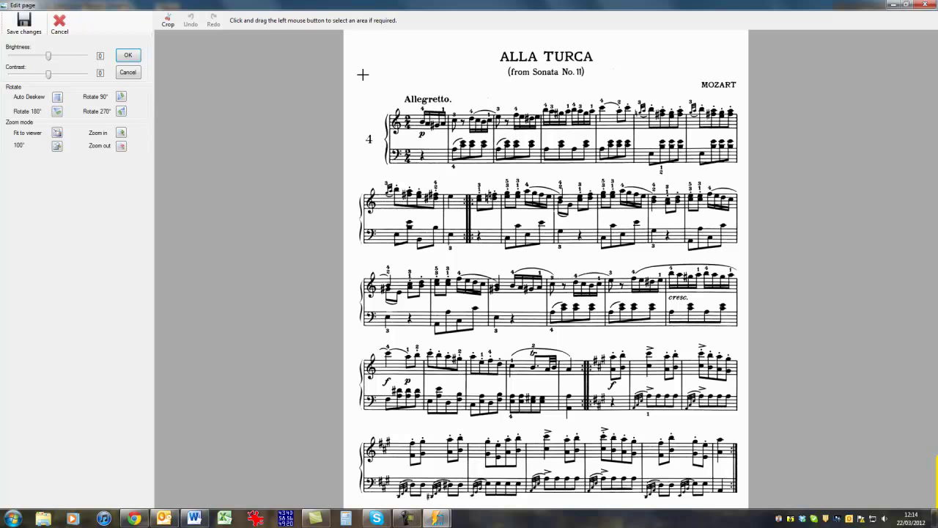
drag(352, 40, 745, 252)
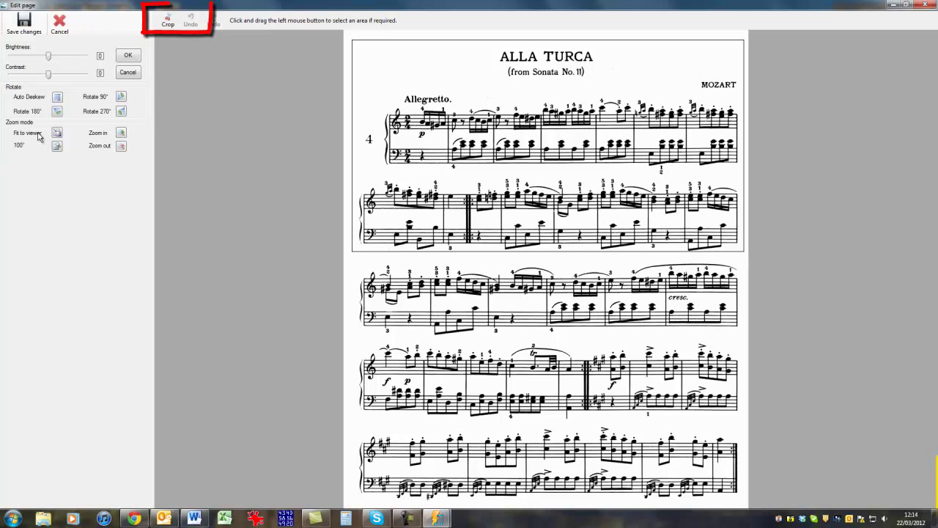
click(168, 23)
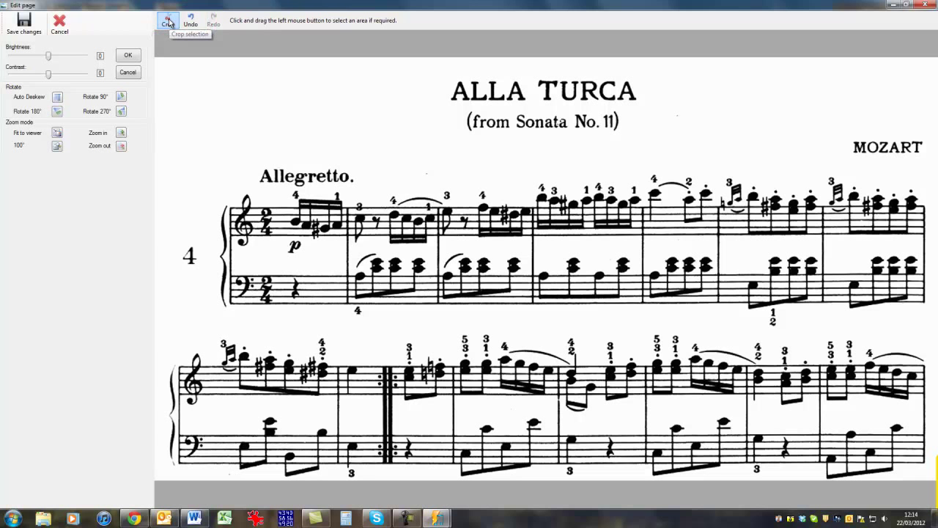
click(25, 23)
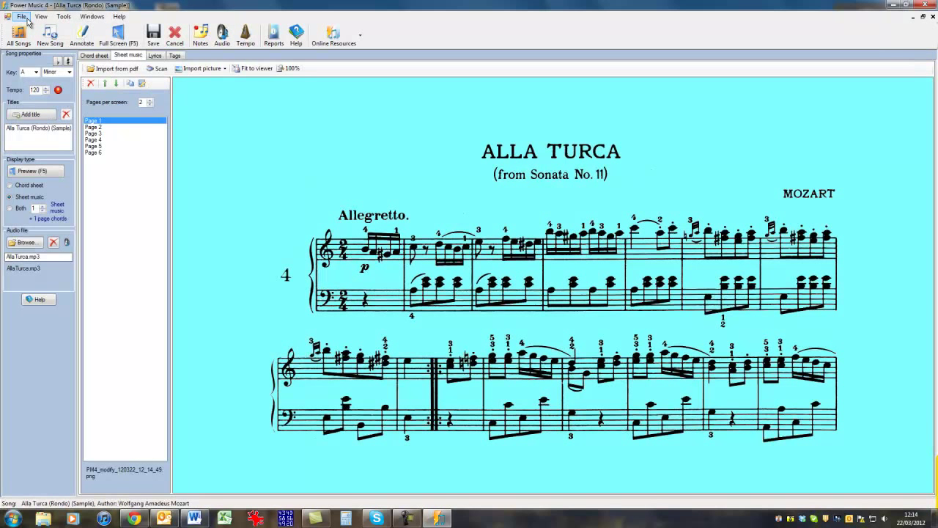
- Crop page 2 to the third and fourth systems of music, and save the page changes
click(93, 128)
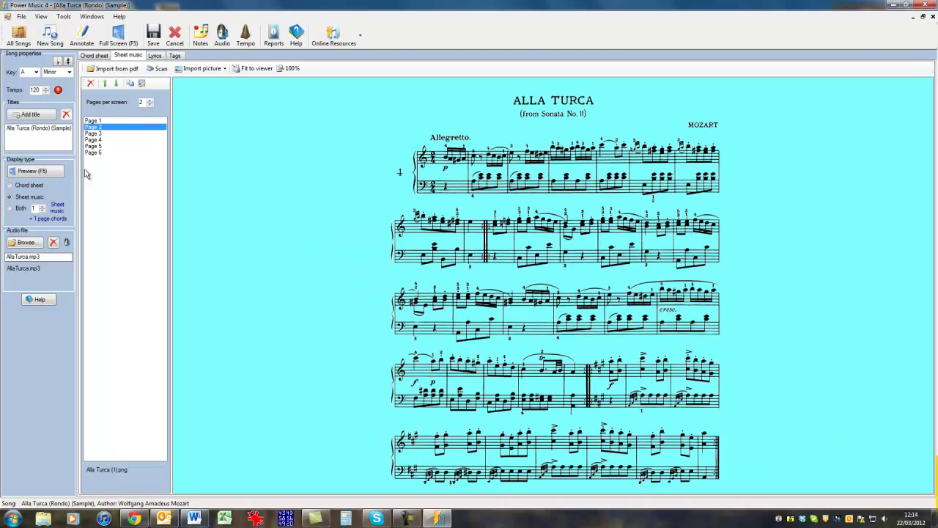
click(141, 83)
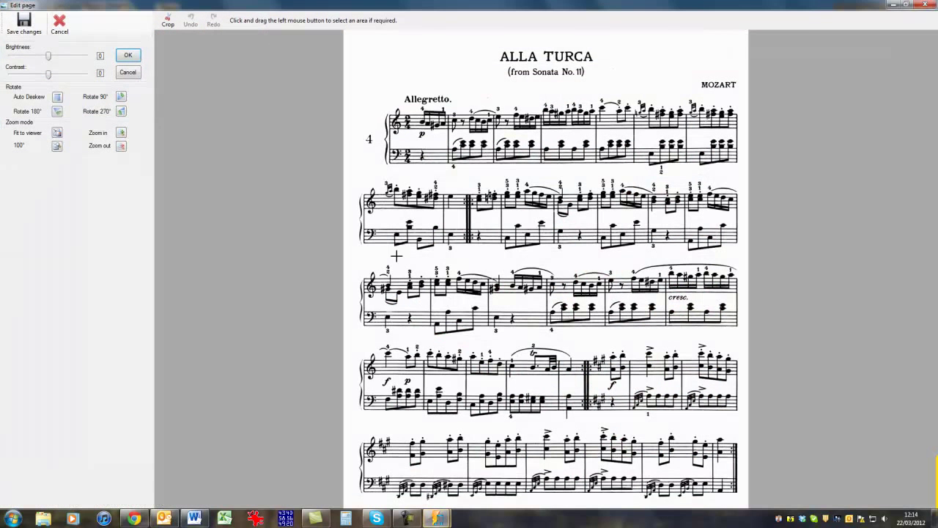
drag(354, 269, 744, 424)
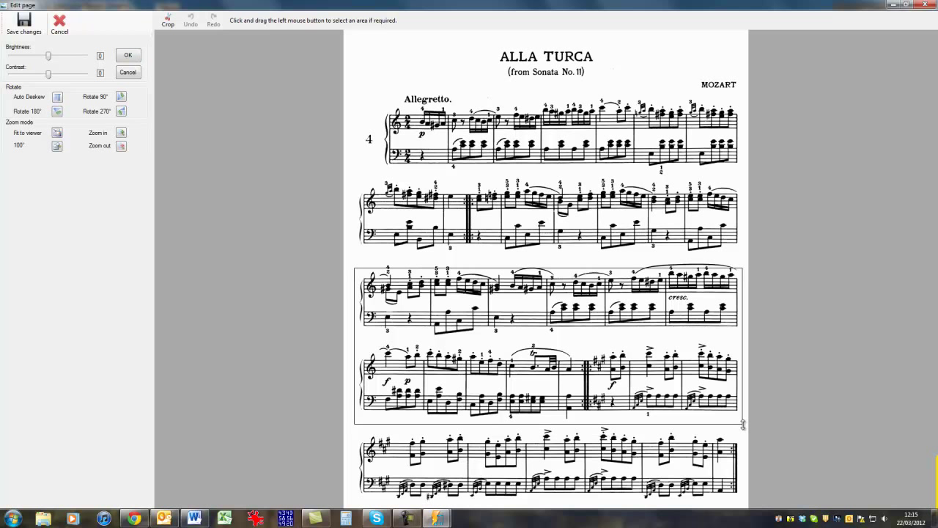
drag(579, 268, 579, 259)
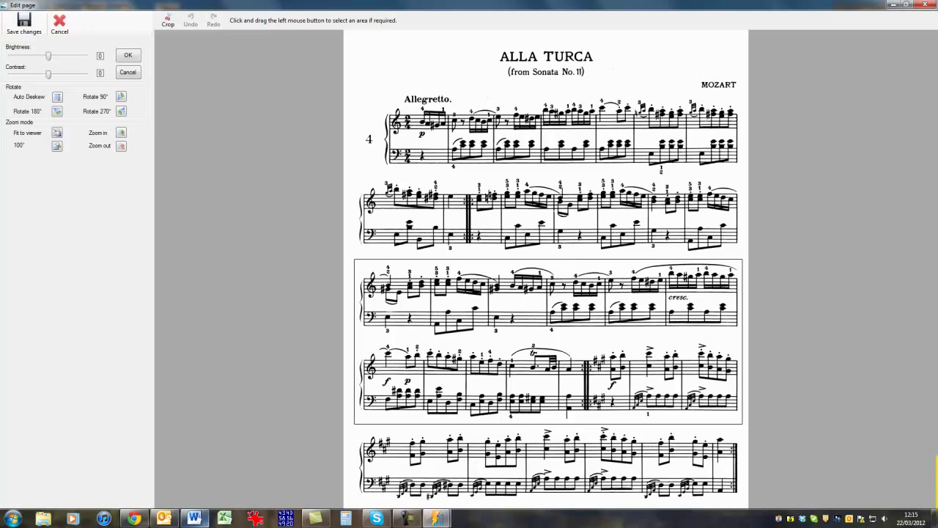
click(168, 22)
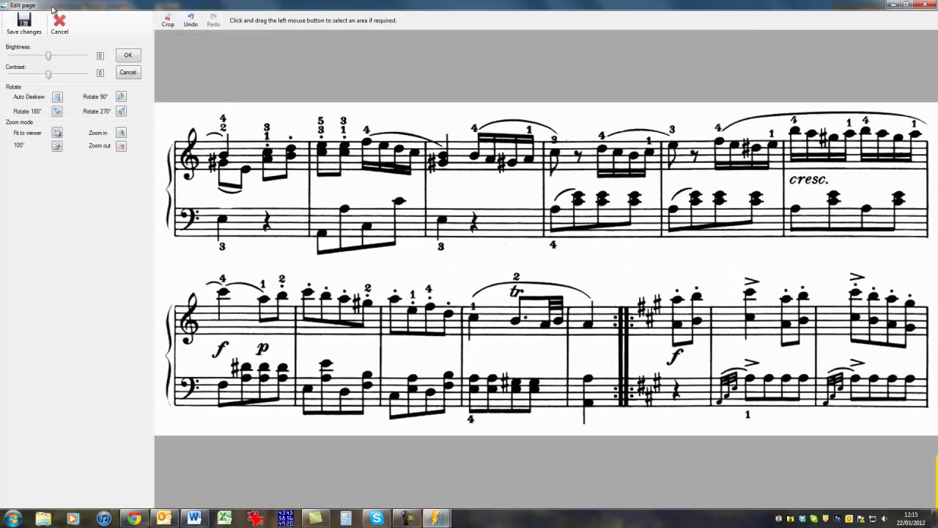
click(29, 26)
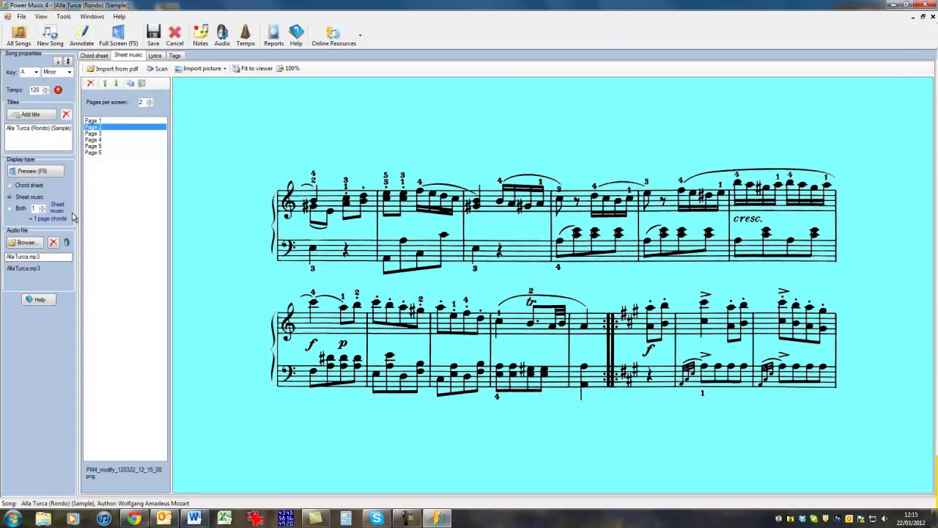
- Crop page 3 to the last system of music and set the sheet music to 1 page per screen
click(95, 133)
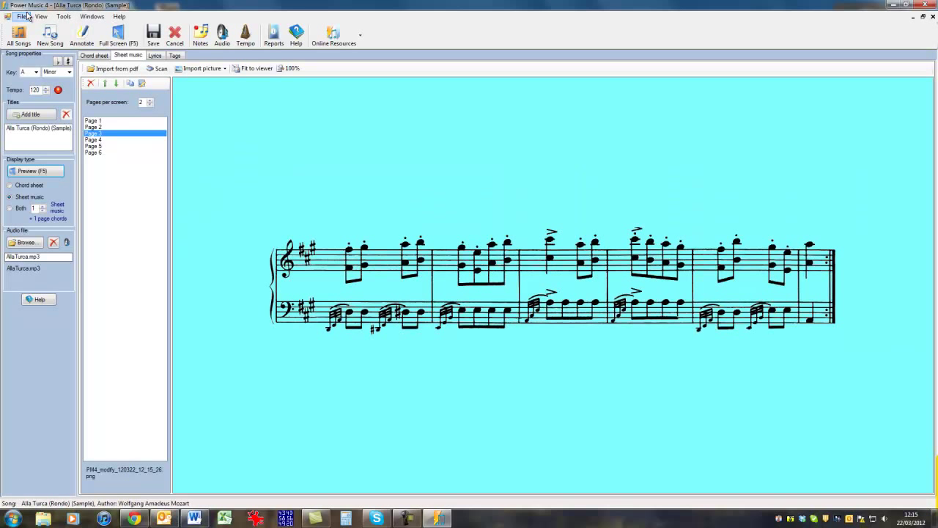
click(149, 100)
click(150, 105)
click(150, 105)
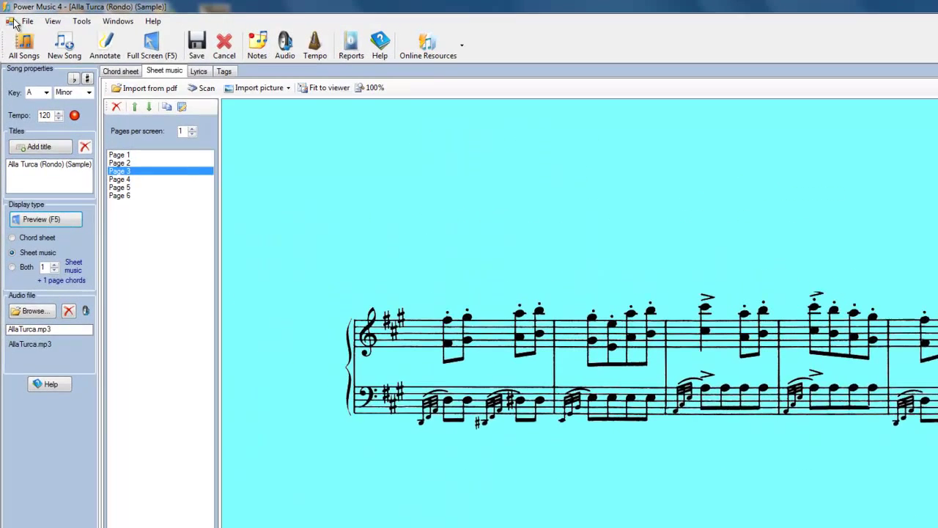
- Set the sheet music display setting to Always fit to viewer and save the settings
click(89, 24)
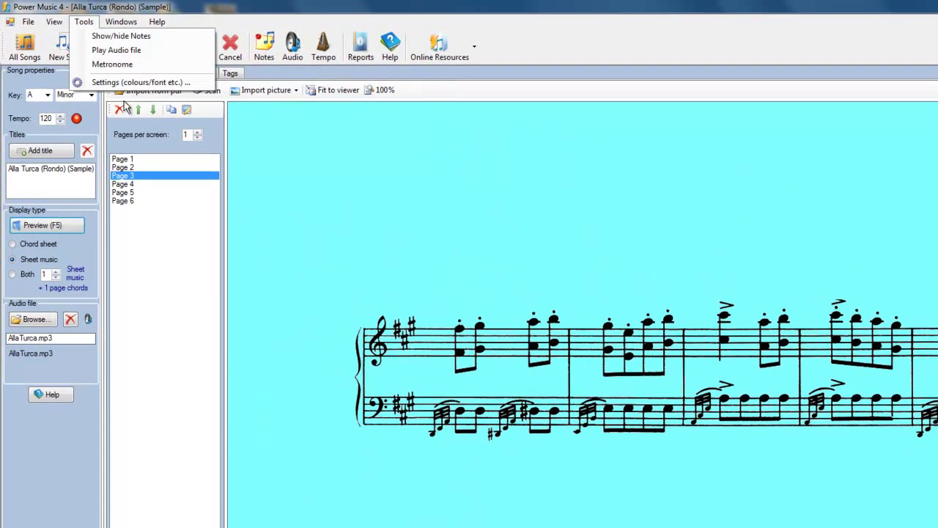
click(124, 82)
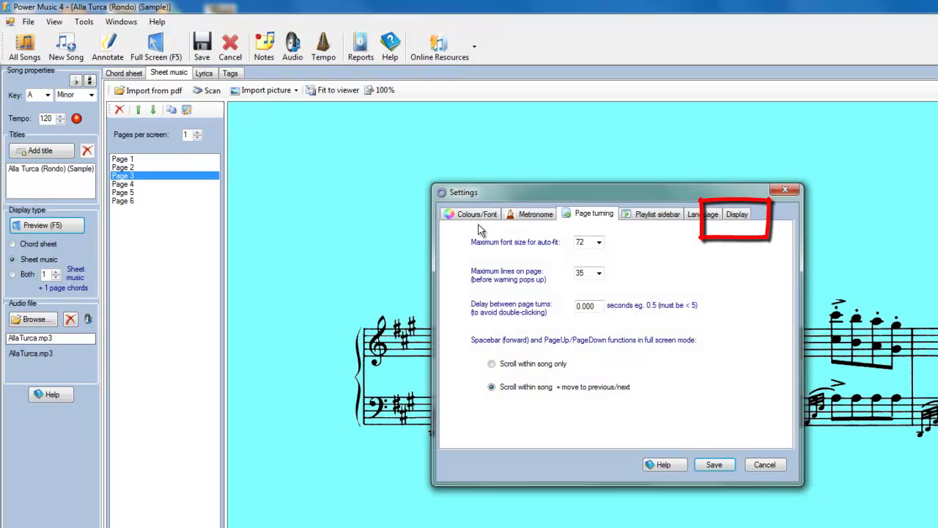
click(738, 216)
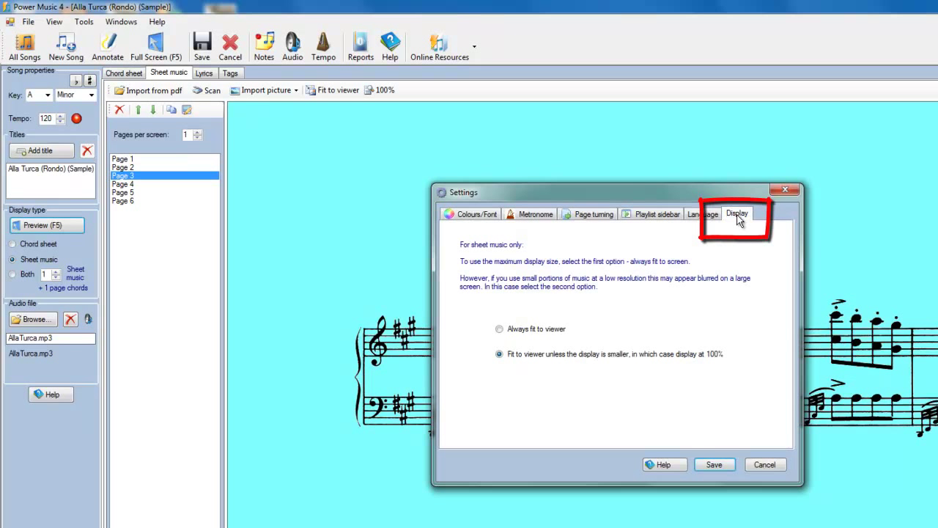
click(501, 330)
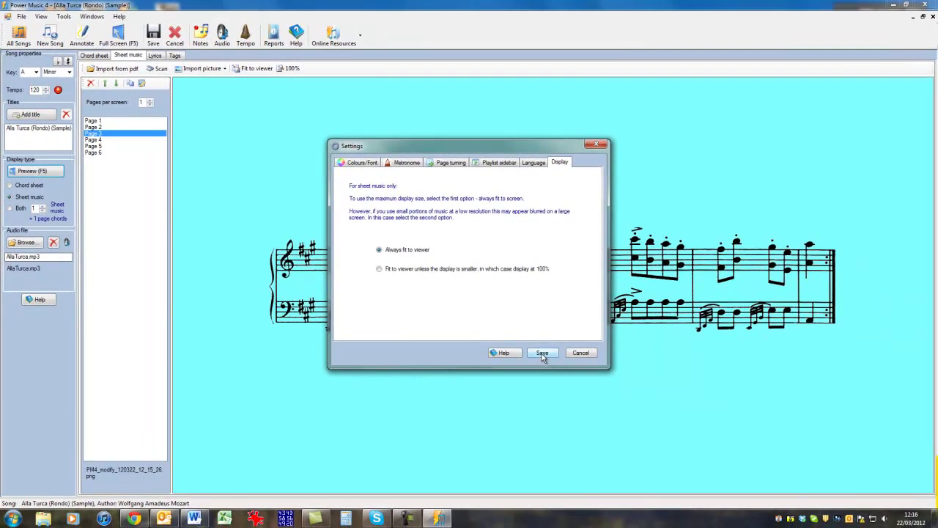
click(700, 455)
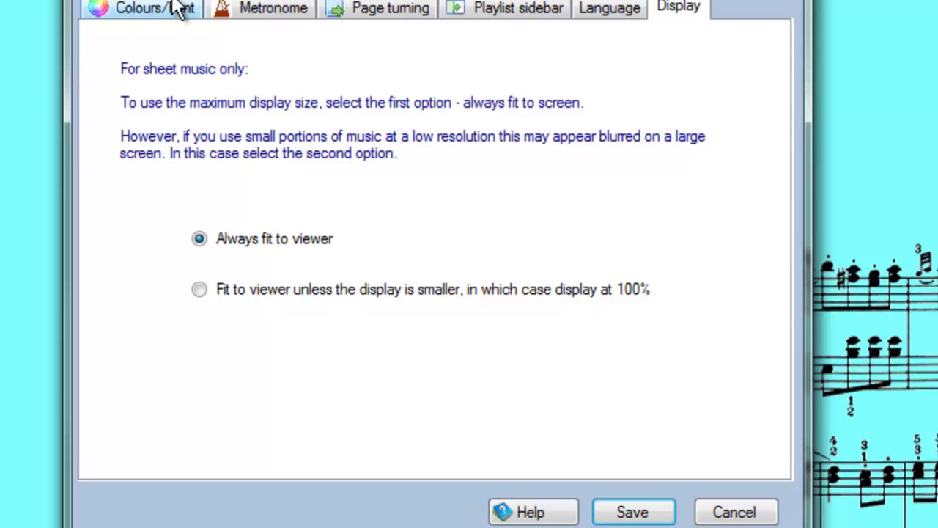
- Stop applying the background colour to sheet music, set the display background to white and save the settings
click(177, 9)
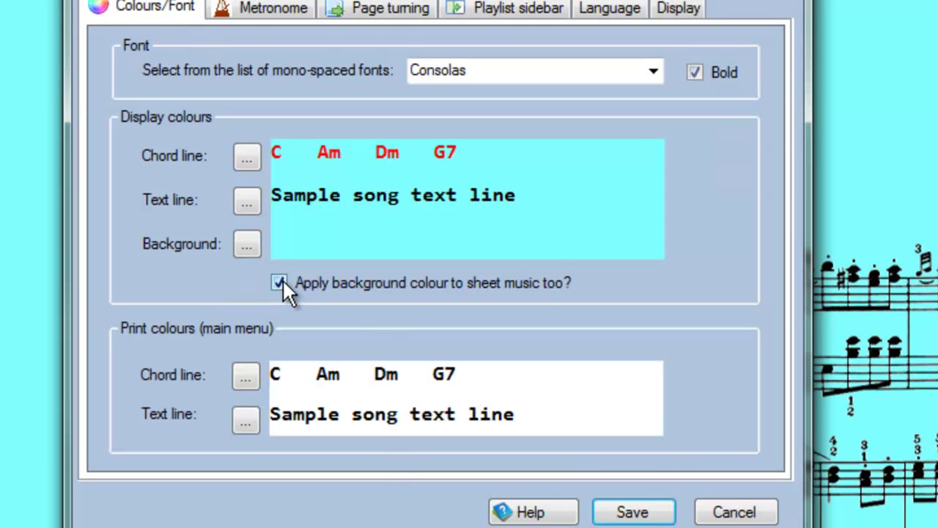
click(247, 244)
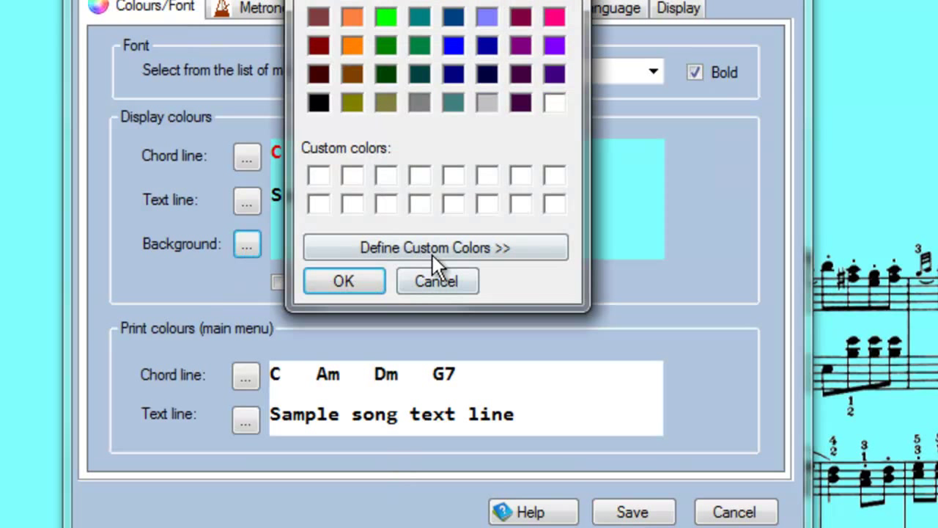
click(550, 106)
click(343, 283)
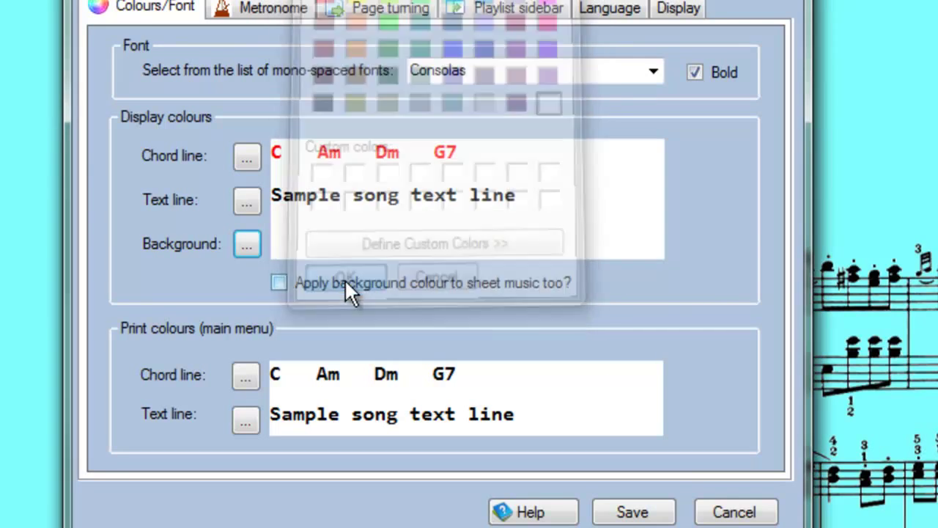
click(624, 512)
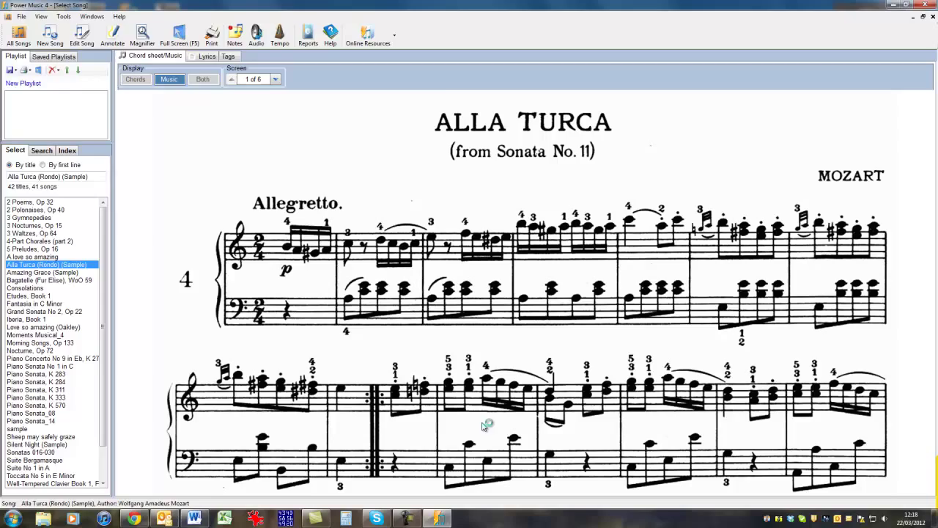
- Magnify the screen to 200% and back to 100% with Windows Magnifier, toggle colour inversion and close Magnifier
key(super+plus)
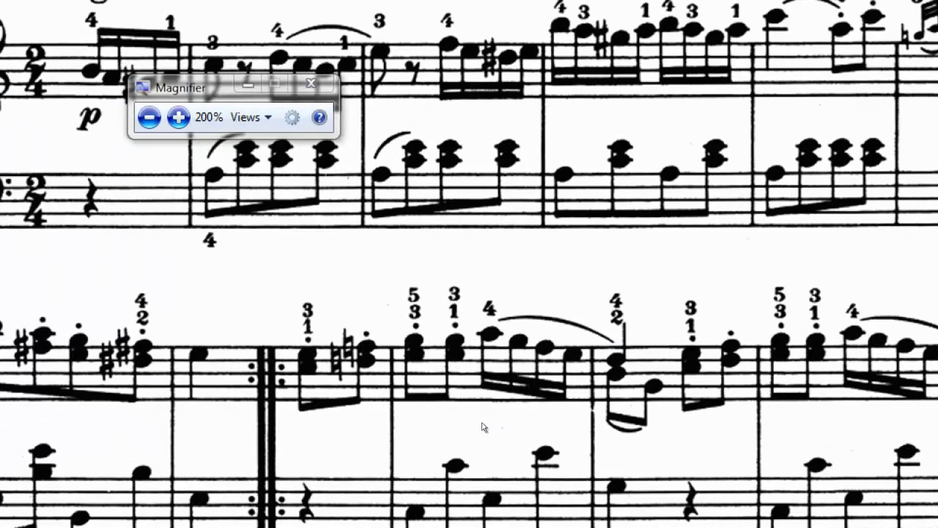
key(super+minus)
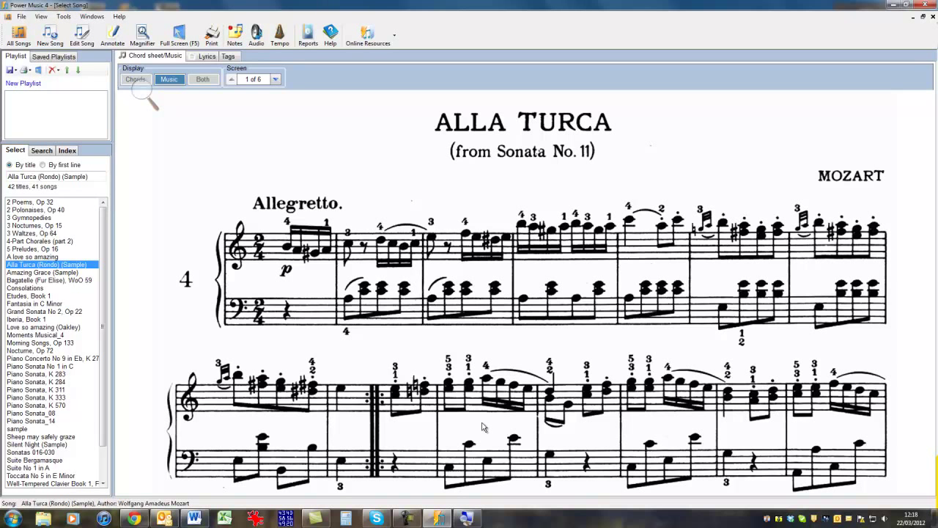
key(ctrl+alt+i)
click(145, 89)
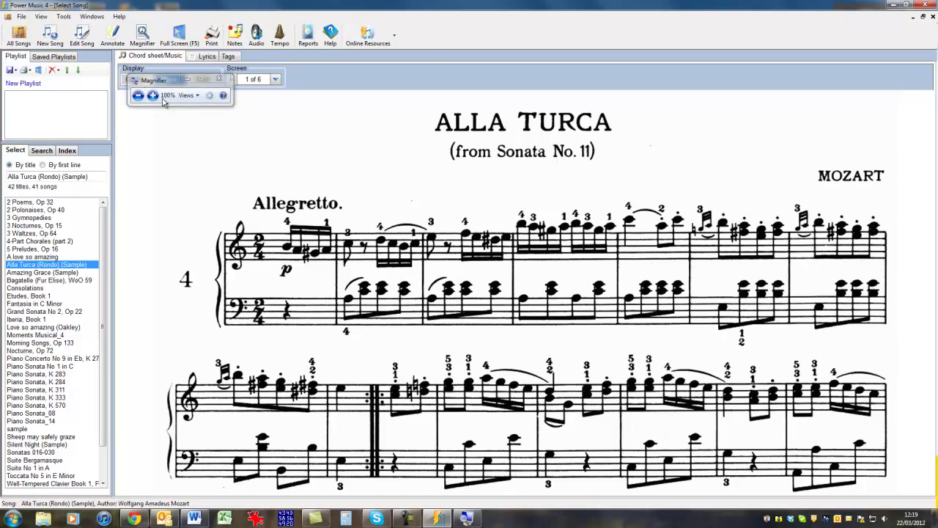
click(219, 80)
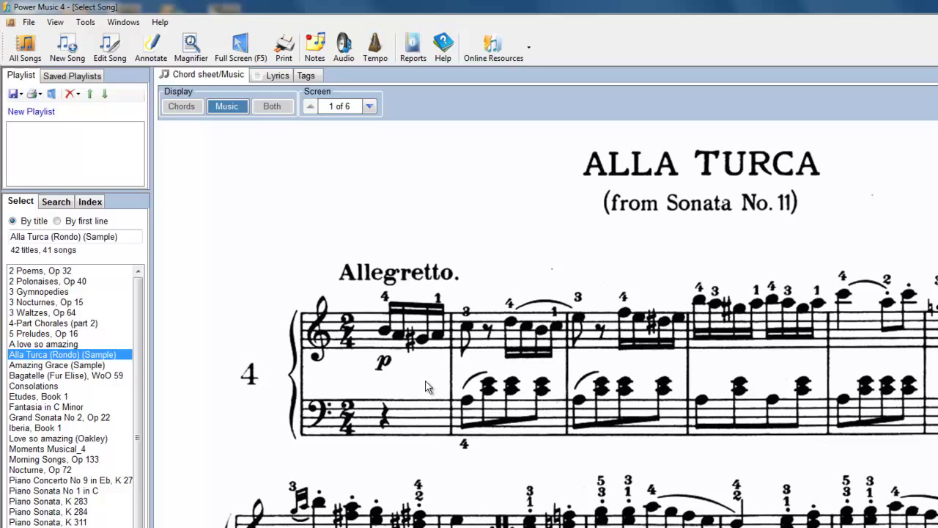
- Start a new song and open "Bach-Well-Tempered Clavier Book 2, Prelude & Fugue 11.pdf" from the classical piano folder for sheet music import
click(69, 47)
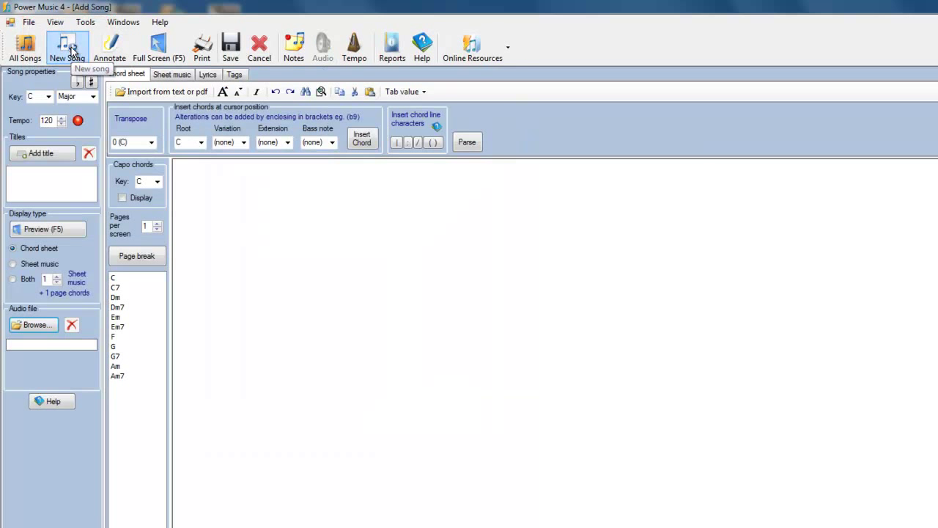
click(171, 73)
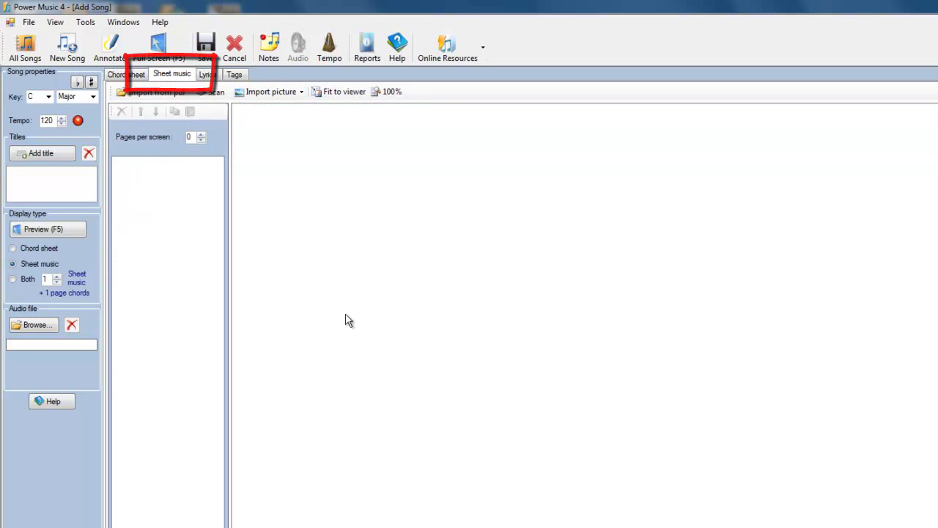
click(152, 93)
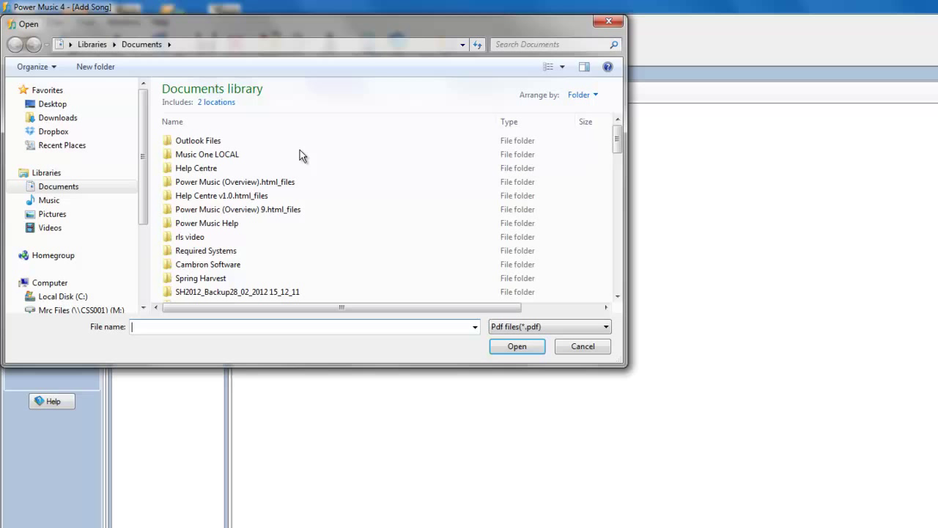
click(38, 201)
double_click(197, 140)
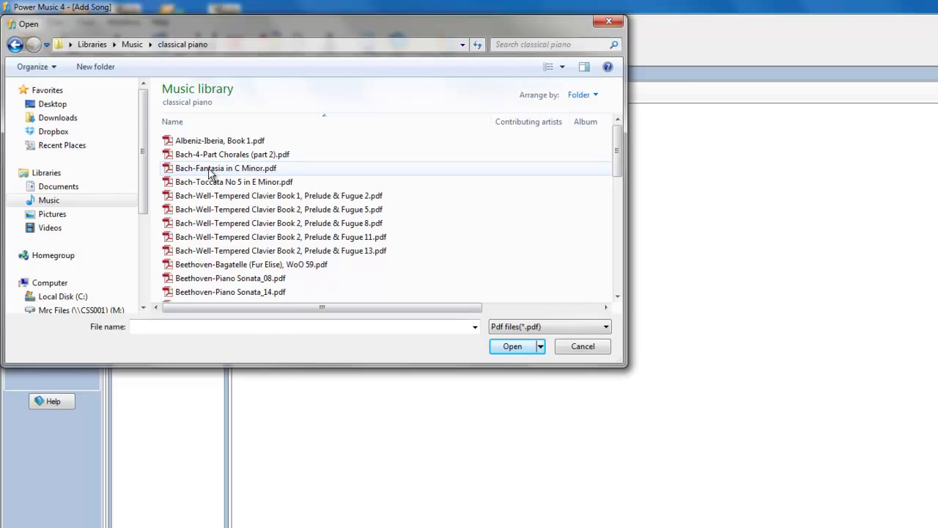
double_click(235, 237)
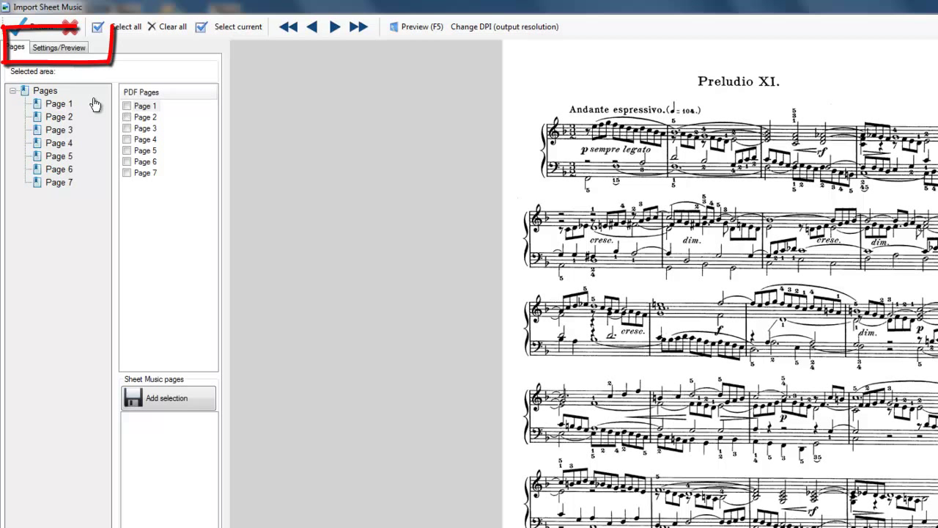
- Set the PDF import resolution to 300 DPI
click(66, 51)
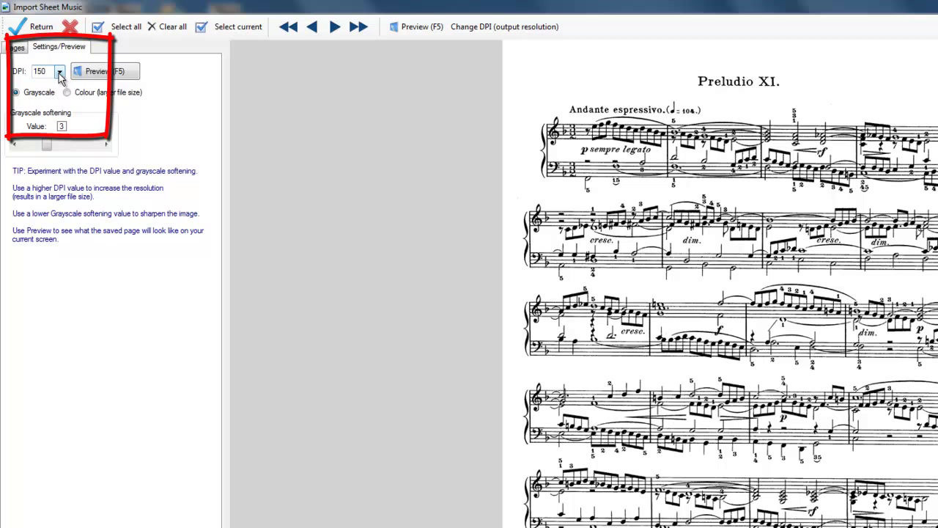
click(58, 74)
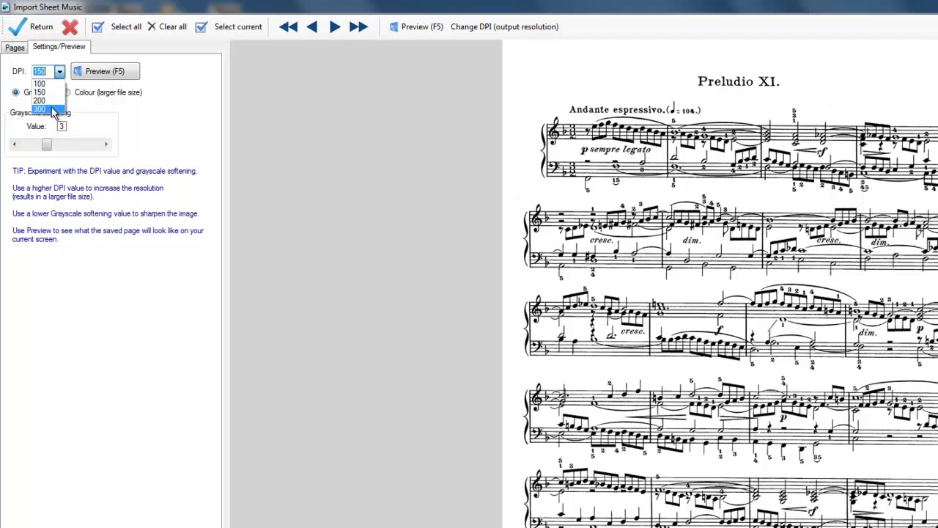
click(52, 110)
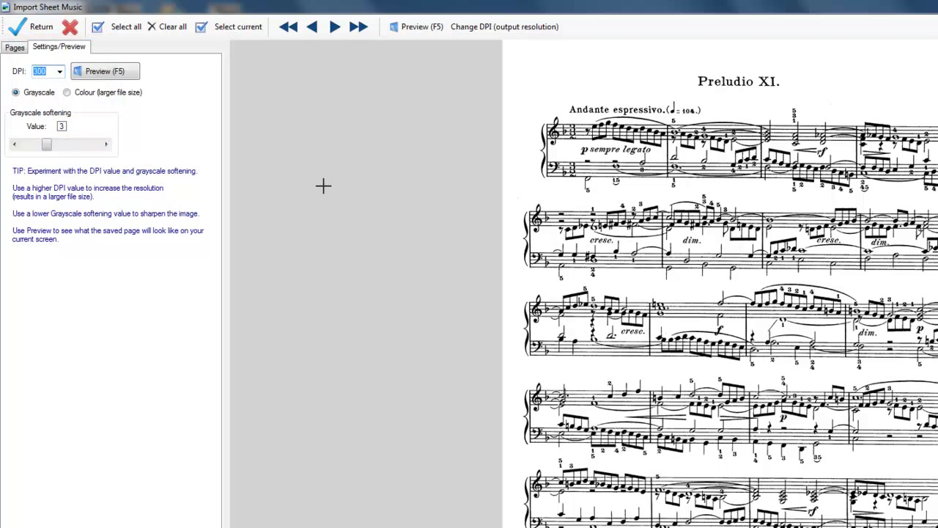
- Select PDF page 1, crop its first two systems to about 706 x 284, and add the selection to the song's sheet music
click(11, 49)
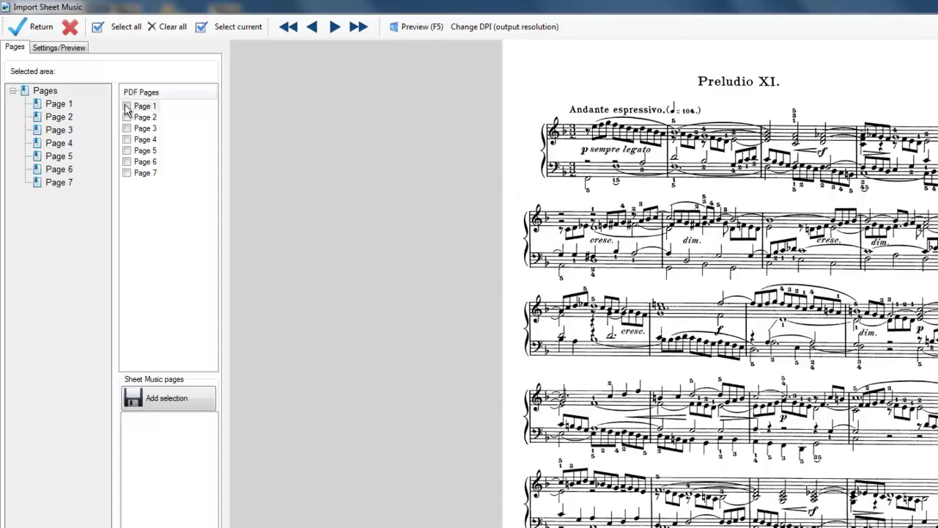
click(127, 107)
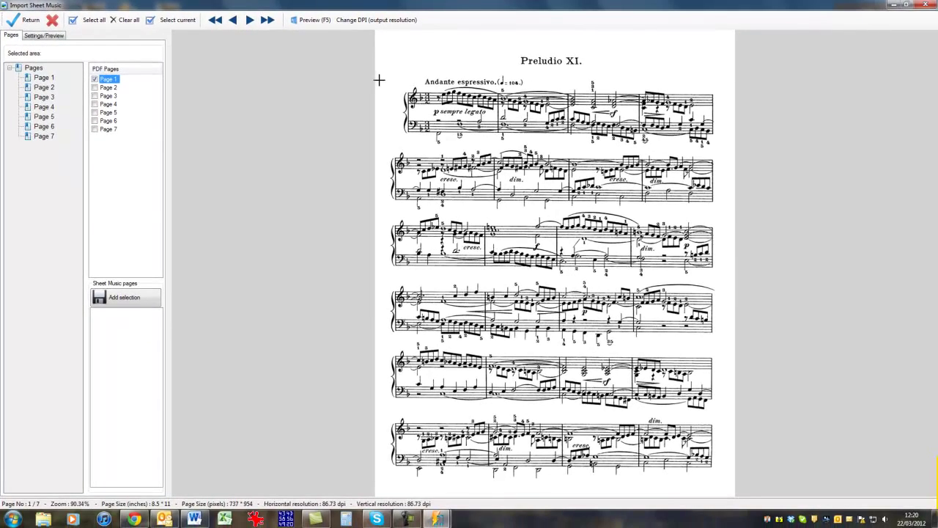
drag(379, 80, 724, 214)
drag(555, 79, 555, 75)
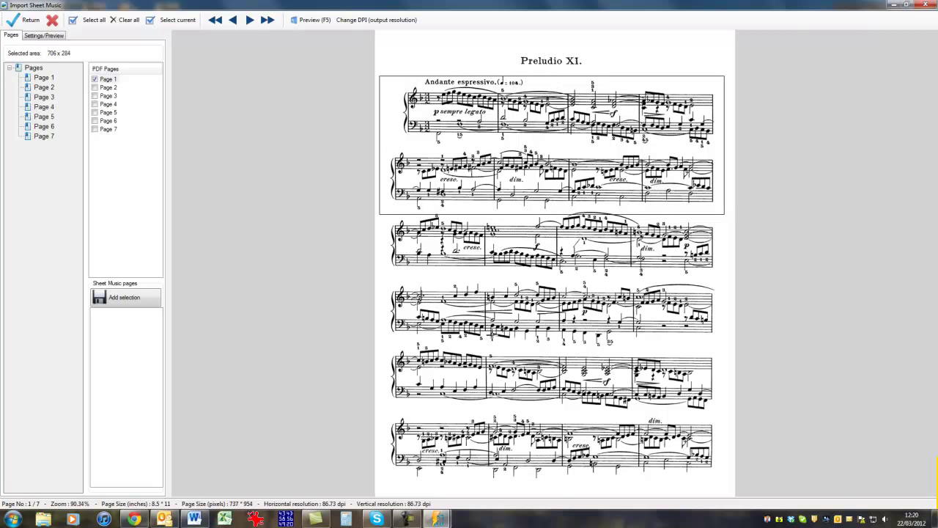
click(117, 296)
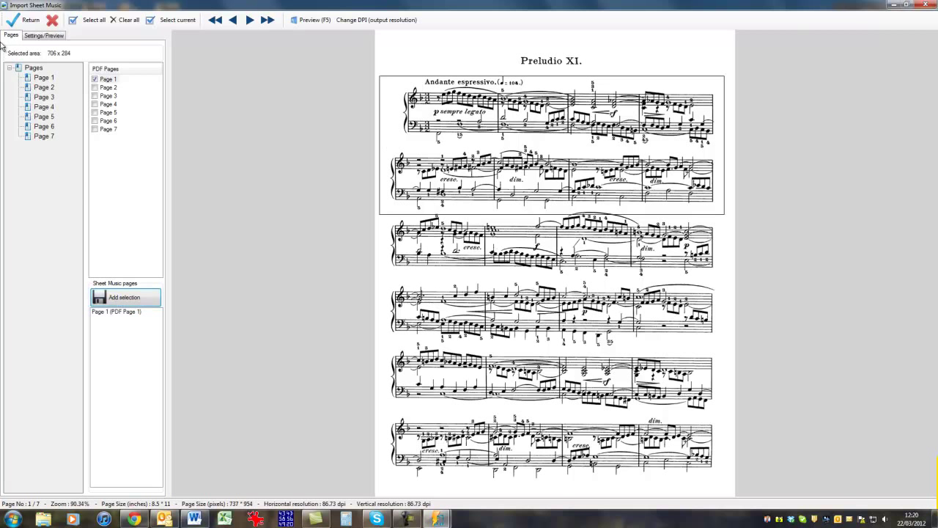
click(24, 21)
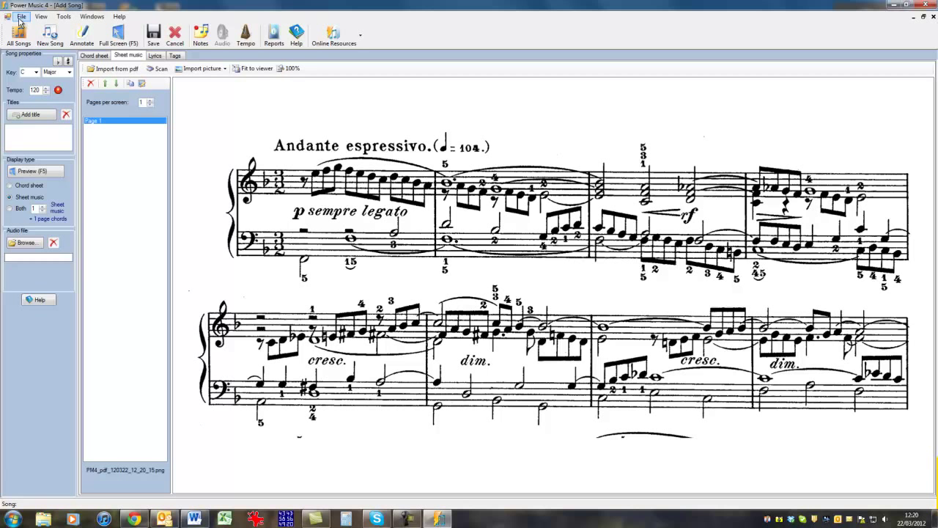